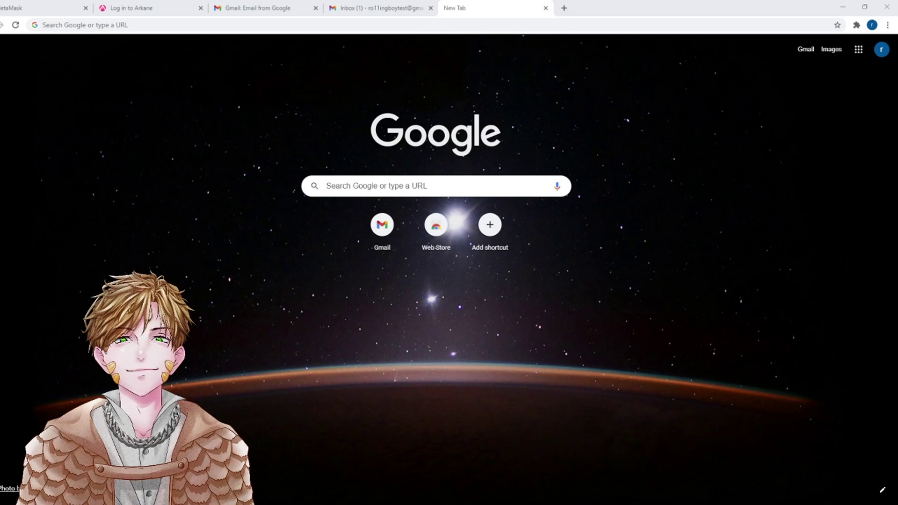
- Begin MetaMask setup with Create a Wallet and accept the usage-data opt-in
key(ctrl+1)
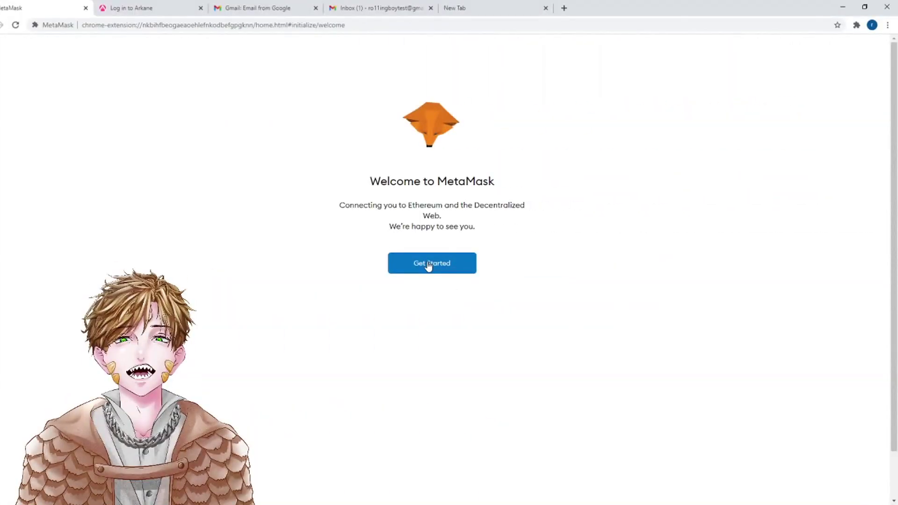
click(428, 265)
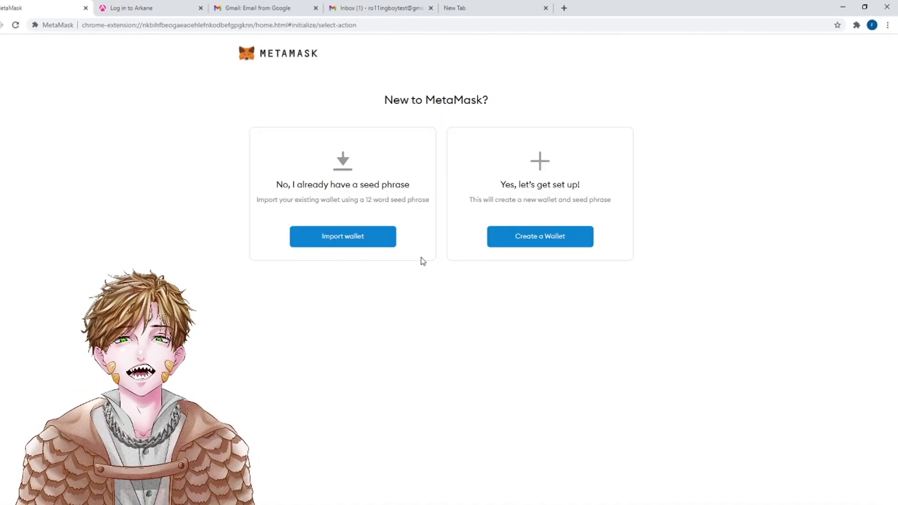
click(543, 236)
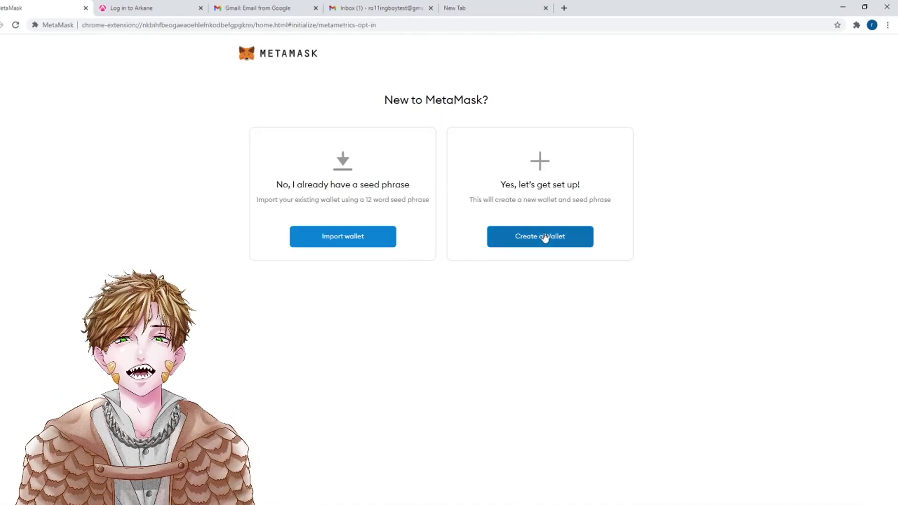
click(384, 308)
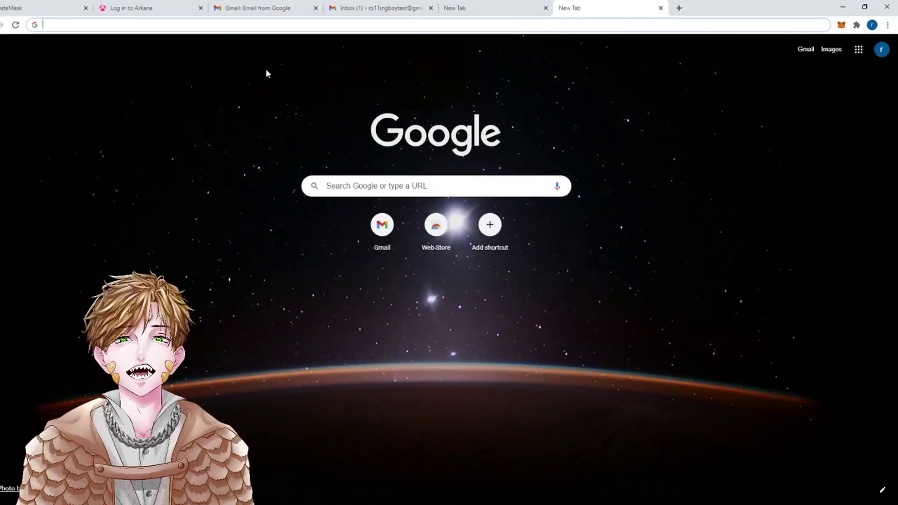
text(ar)
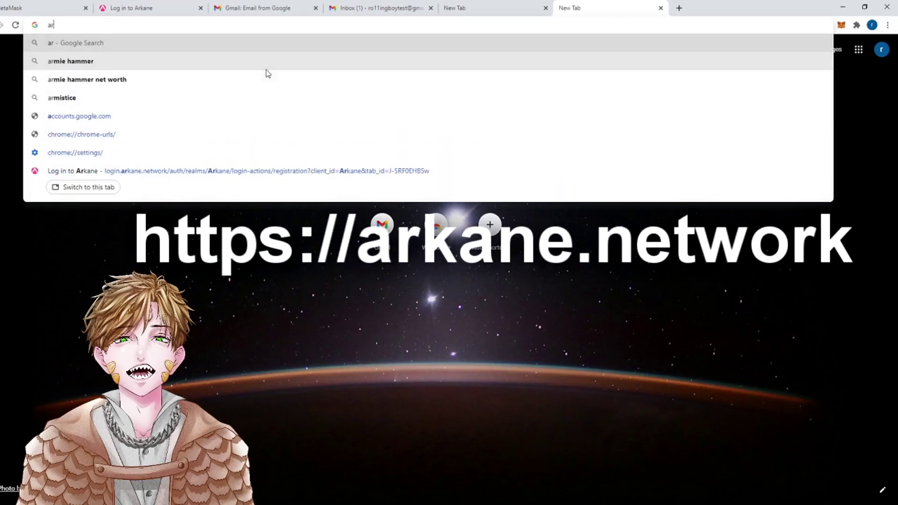
text(kane.neto)
- Load arkane.network, close the old Arkane login tab, and go to Your Wallet
key(BackSpace)
text(w)
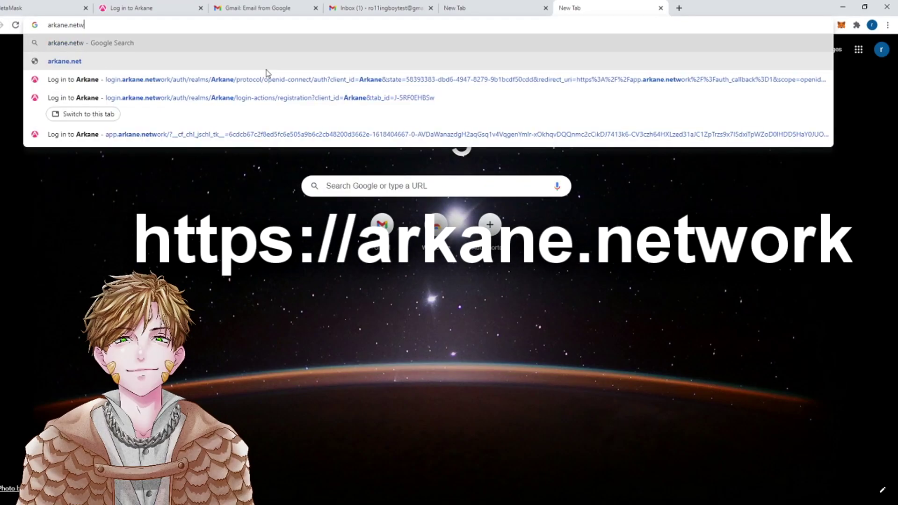
text(ork)
key(Return)
middle_click(148, 3)
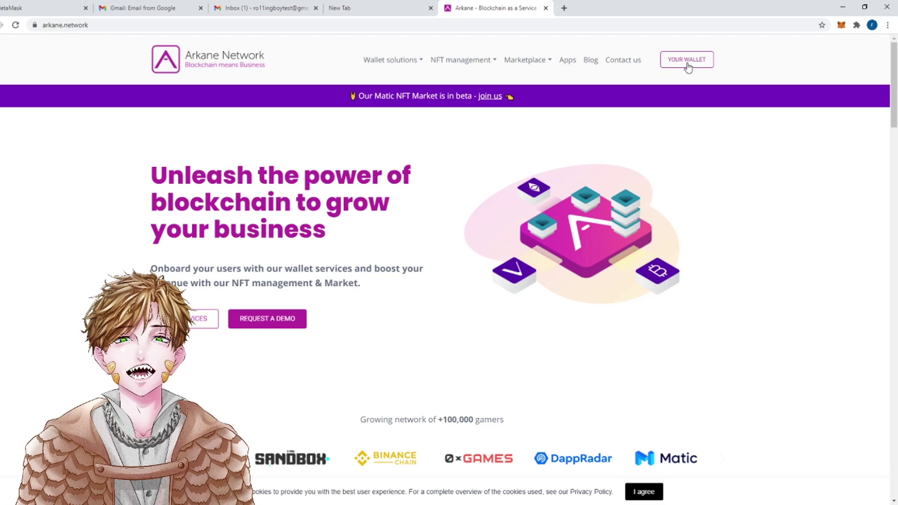
click(687, 67)
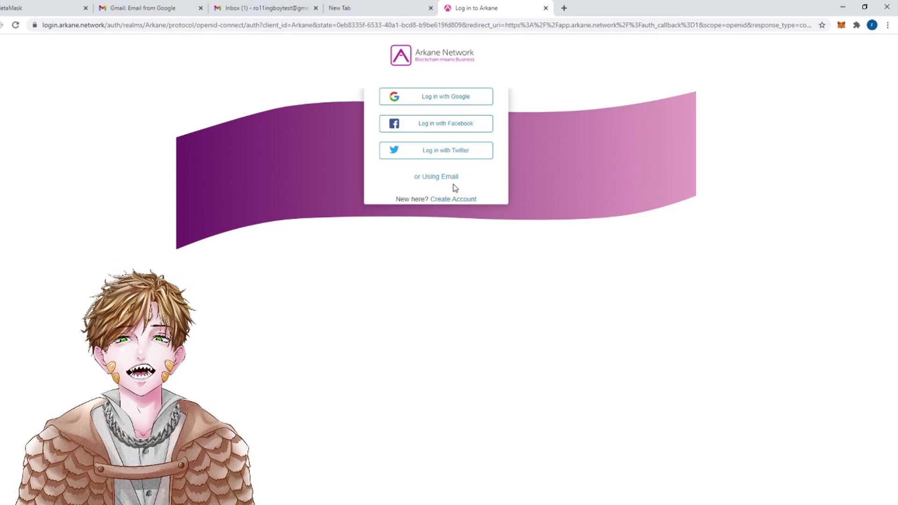
- Sign in to Arkane with Google, accept the terms, and set a confirmed Master Pin
click(442, 98)
click(456, 238)
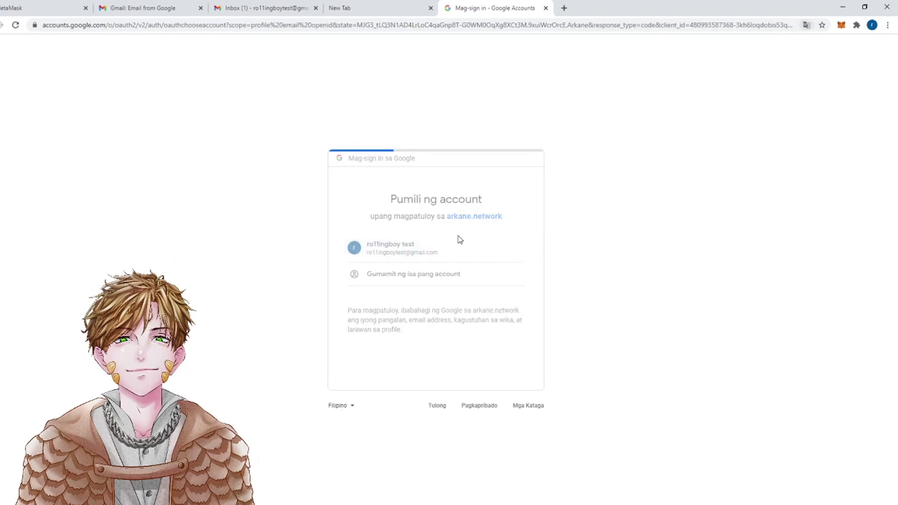
click(503, 173)
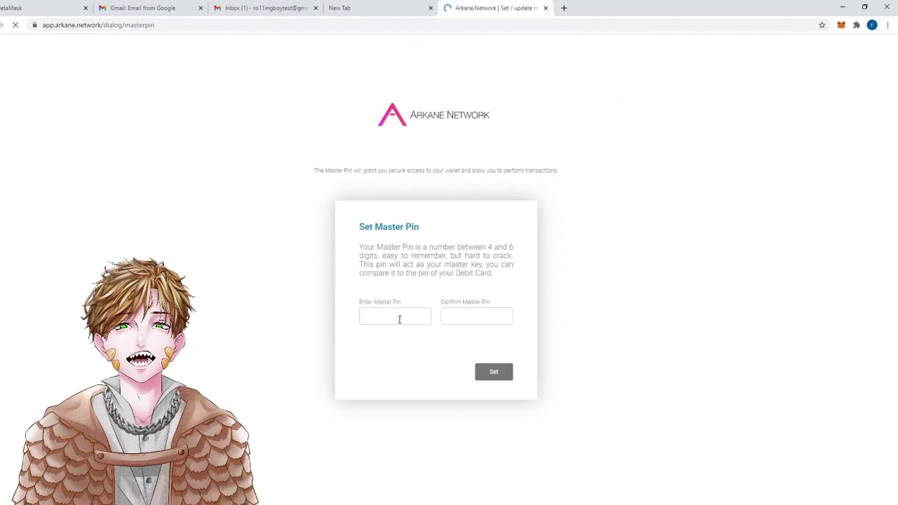
click(399, 317)
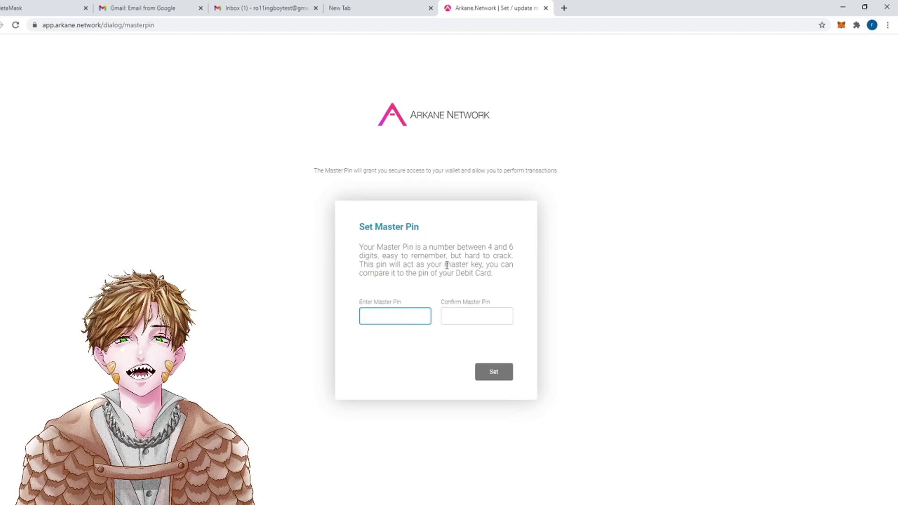
key(Tab)
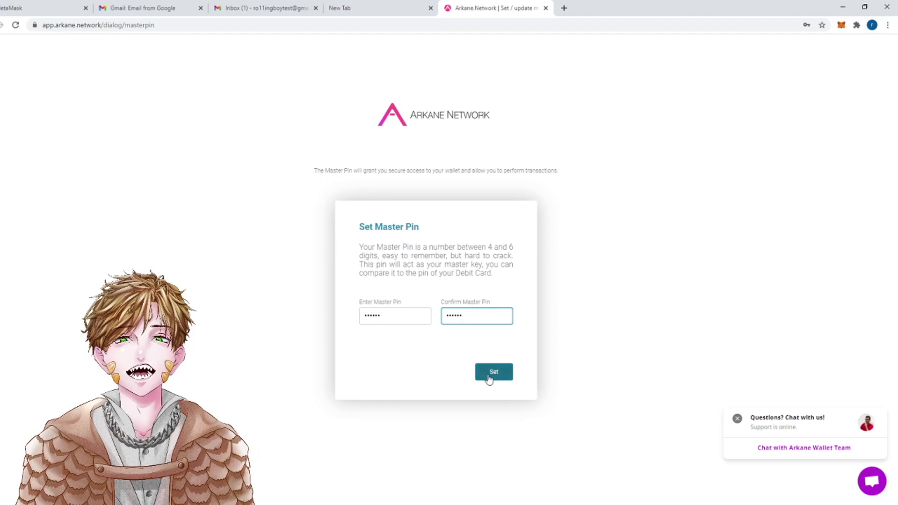
click(489, 373)
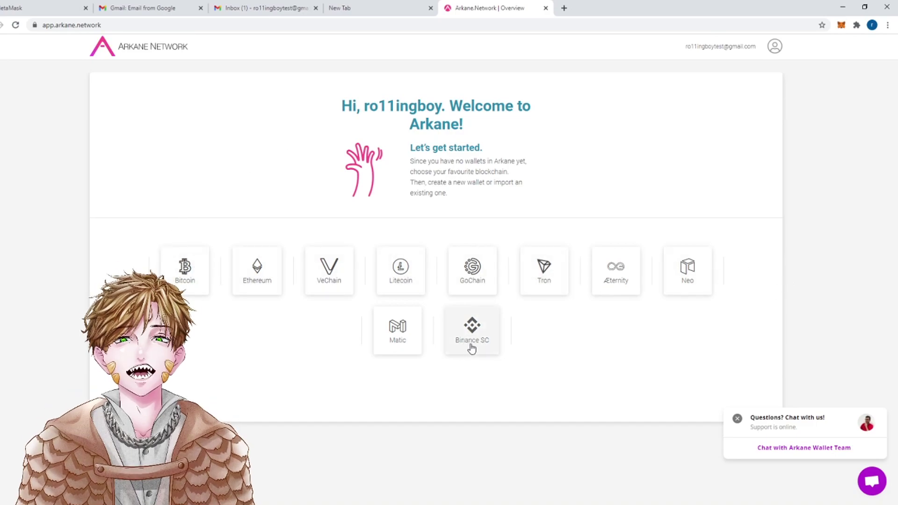
- Create the Shrewd Grivet Binance SC wallet with the PIN and view its advanced settings
click(471, 348)
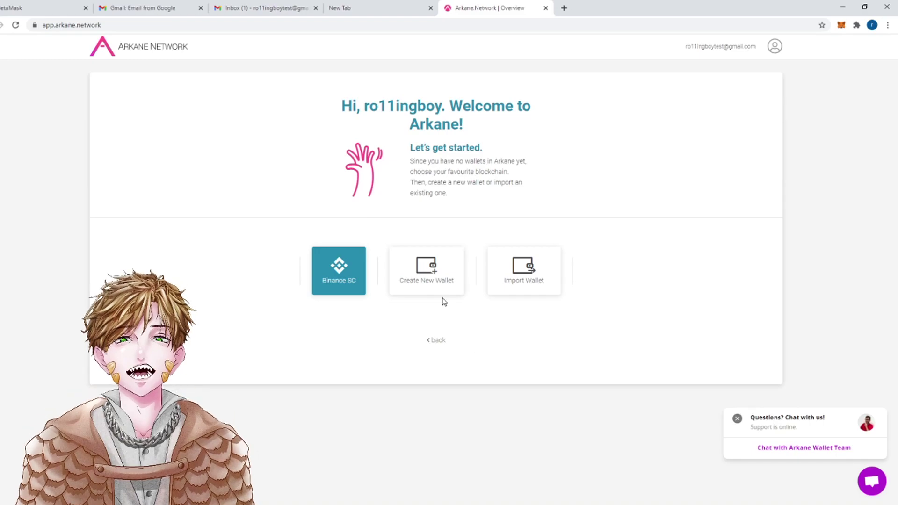
click(436, 269)
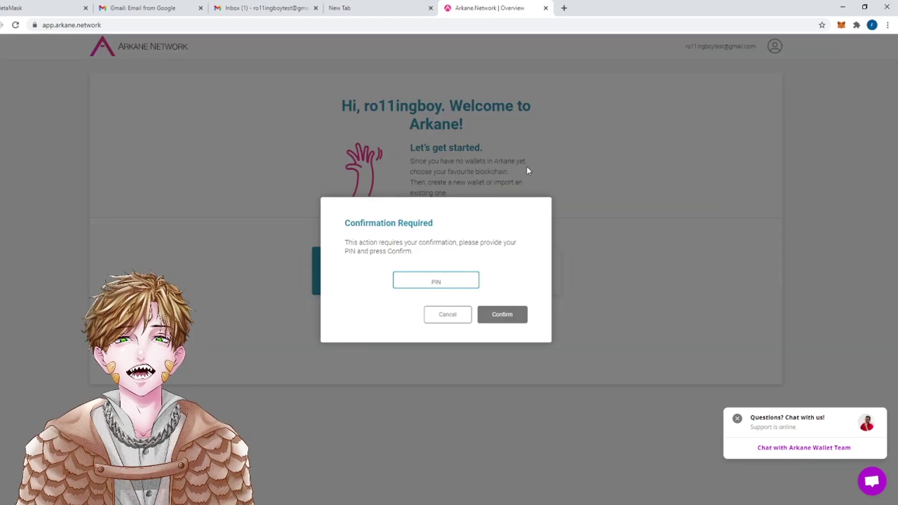
key(Return)
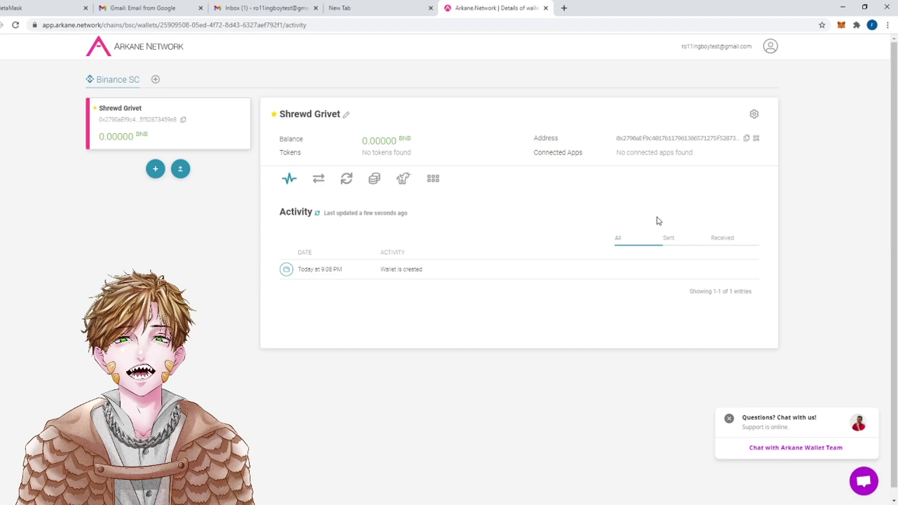
click(754, 116)
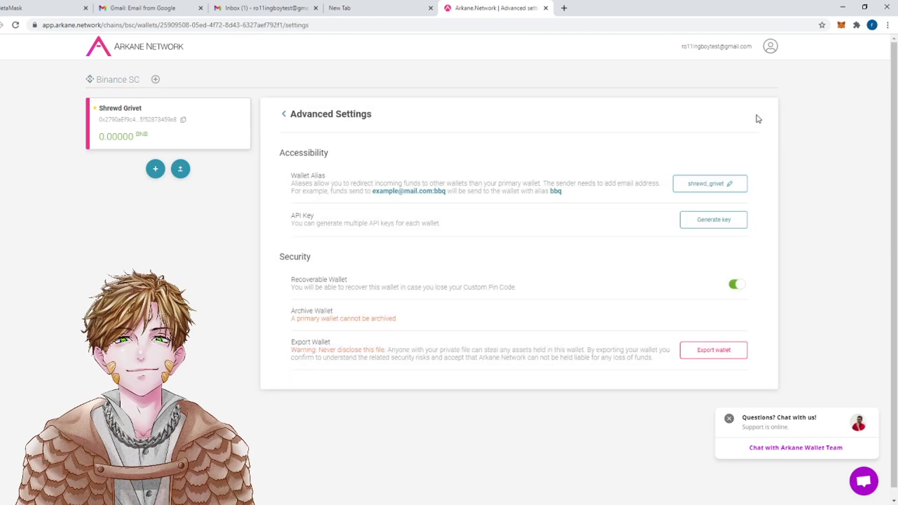
- Export the Shrewd Grivet keystore with an encryption password and download it as a file
click(707, 356)
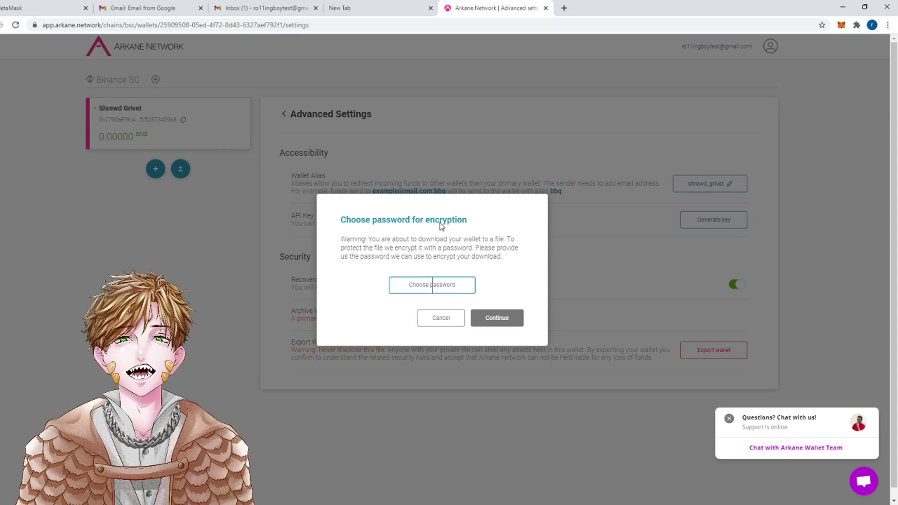
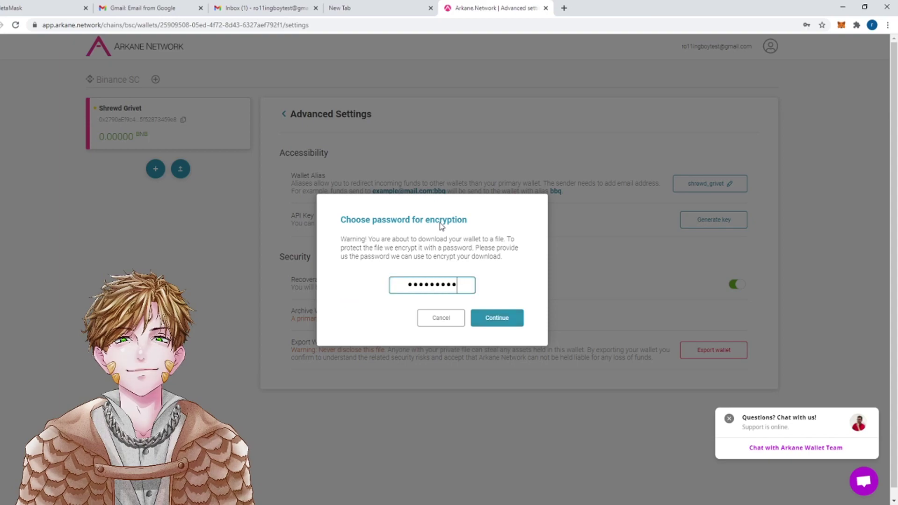
click(474, 324)
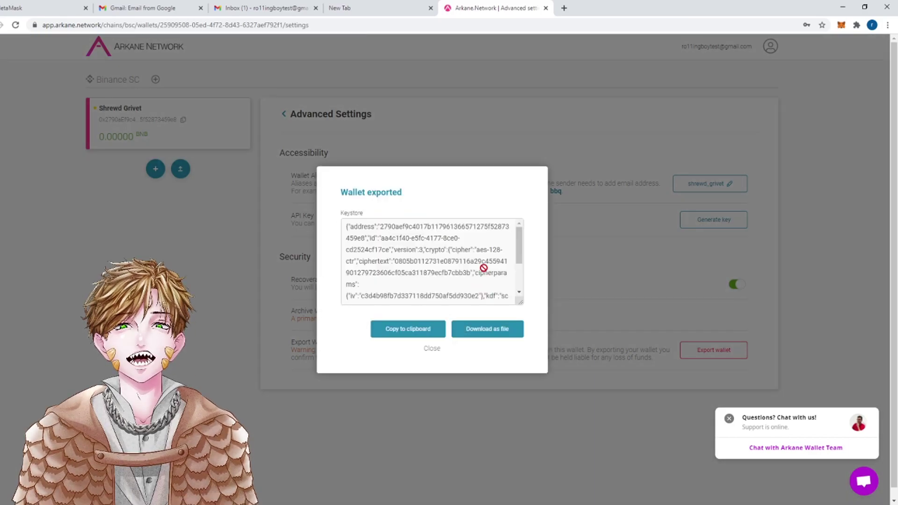
scroll(482, 267, down, 1)
scroll(482, 264, up, 1)
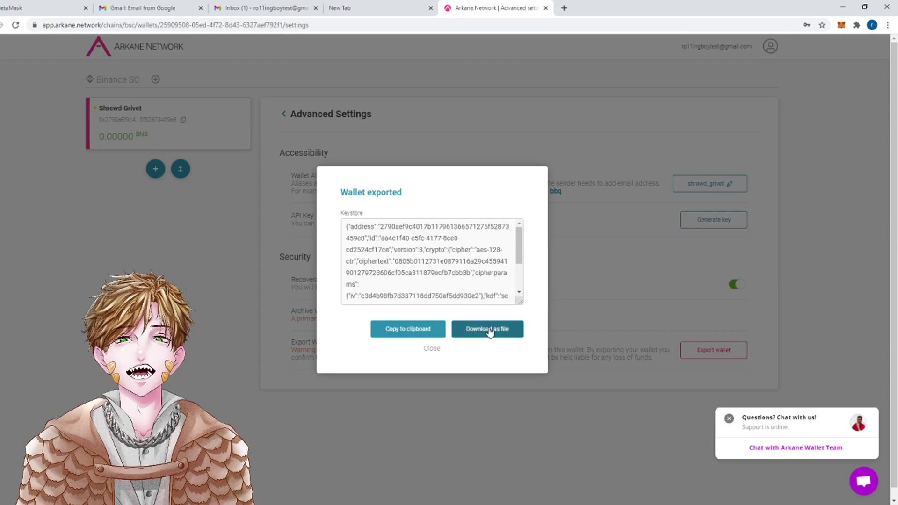
click(489, 329)
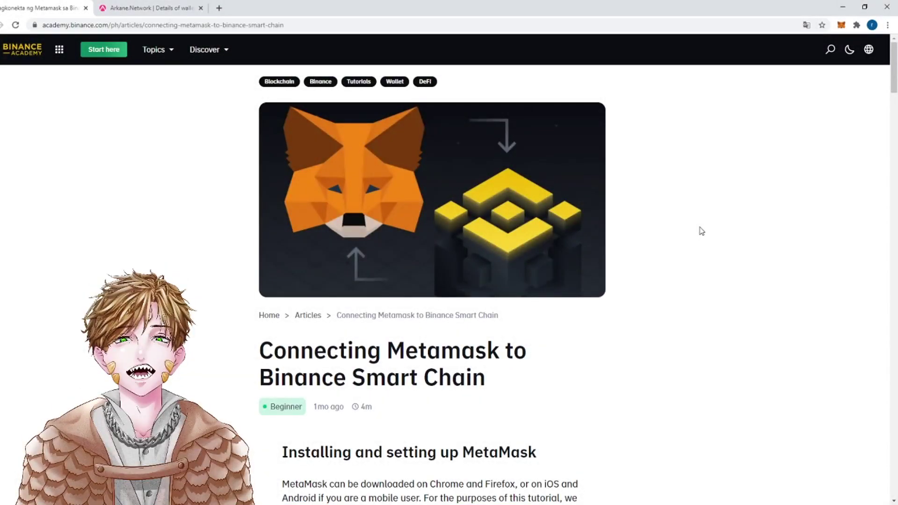
scroll(700, 230, down, 2)
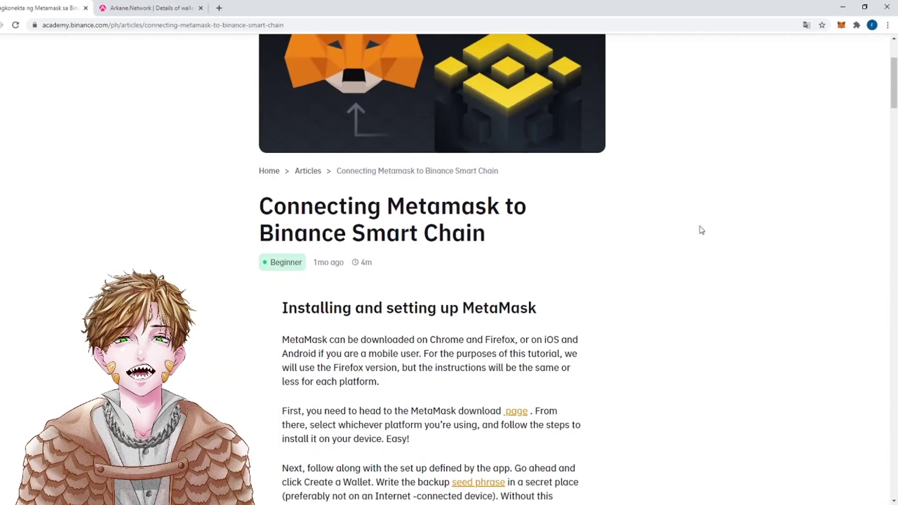
scroll(700, 230, down, 2)
scroll(699, 229, down, 2)
scroll(699, 230, down, 2)
scroll(699, 229, down, 1)
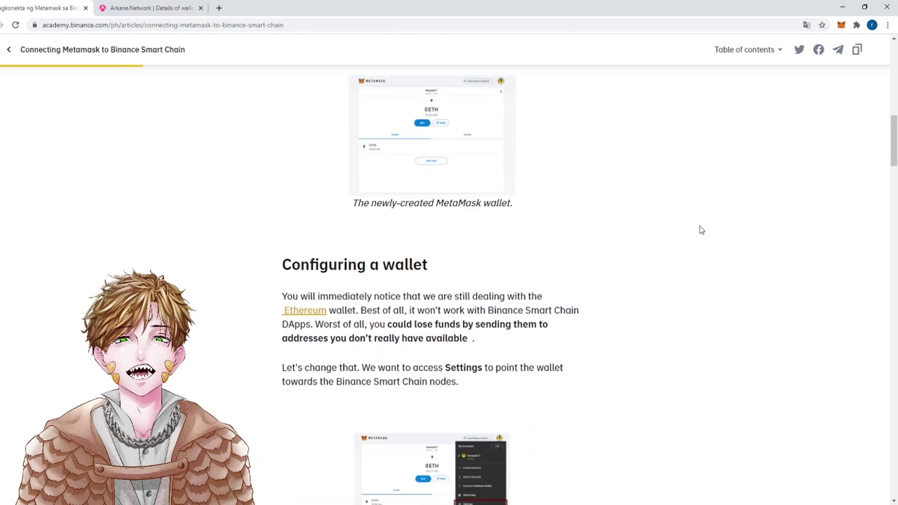
scroll(700, 230, down, 3)
scroll(672, 228, down, 3)
scroll(613, 257, down, 2)
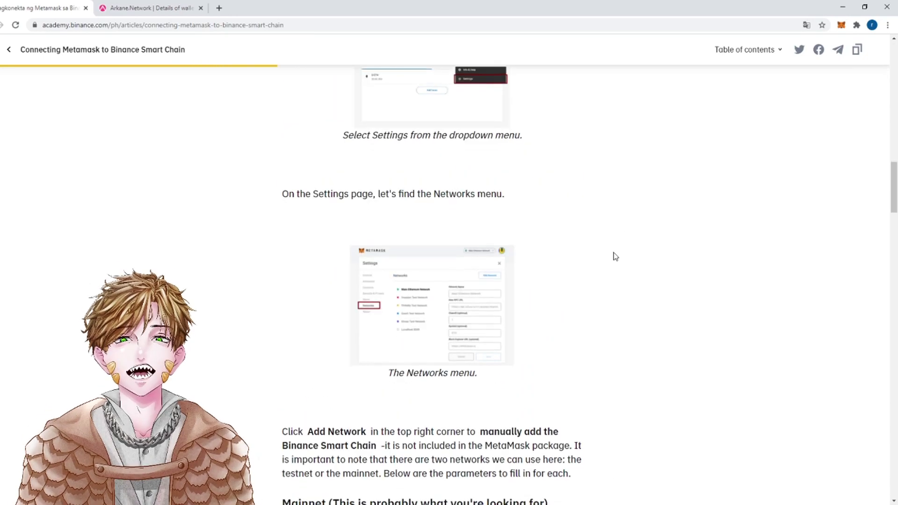
scroll(598, 235, up, 1)
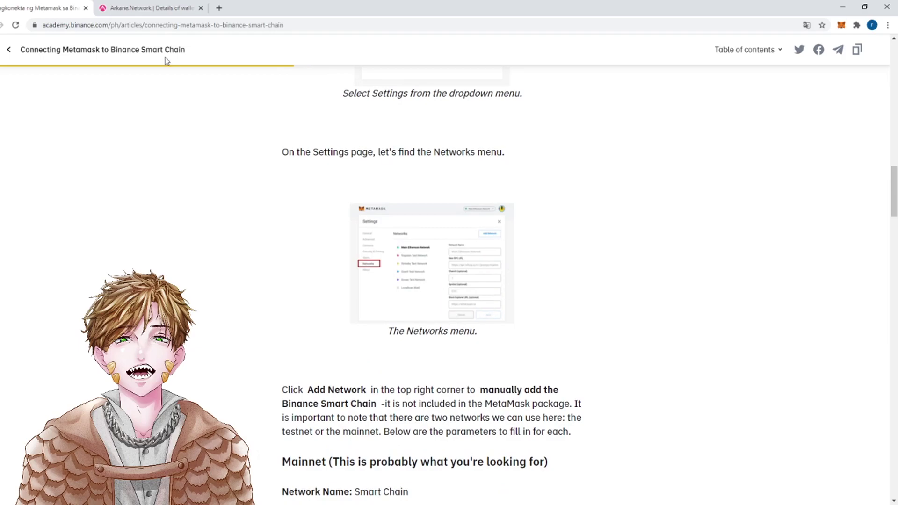
scroll(734, 268, down, 3)
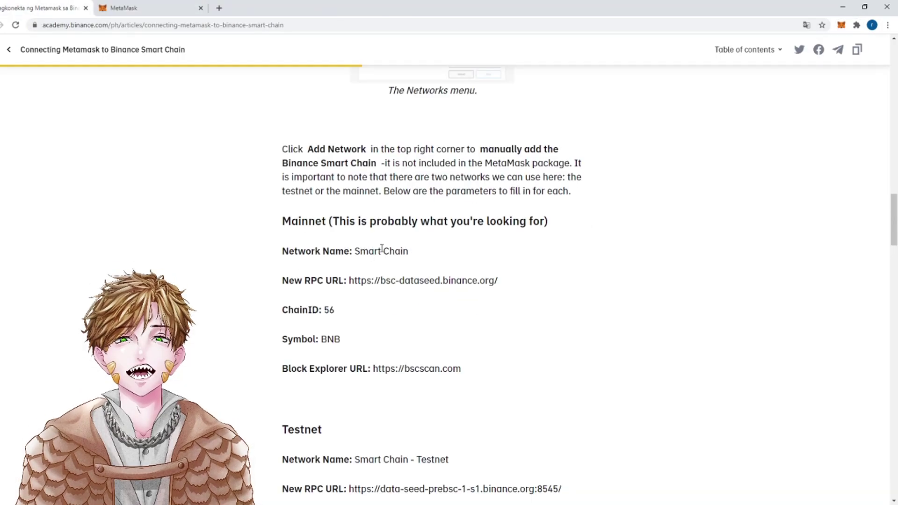
- Select the Smart Chain Mainnet parameters text in the Binance Academy article
drag(475, 370, 207, 224)
- Go to MetaMask's Networks settings and begin adding a custom network
click(211, 165)
click(145, 4)
click(712, 52)
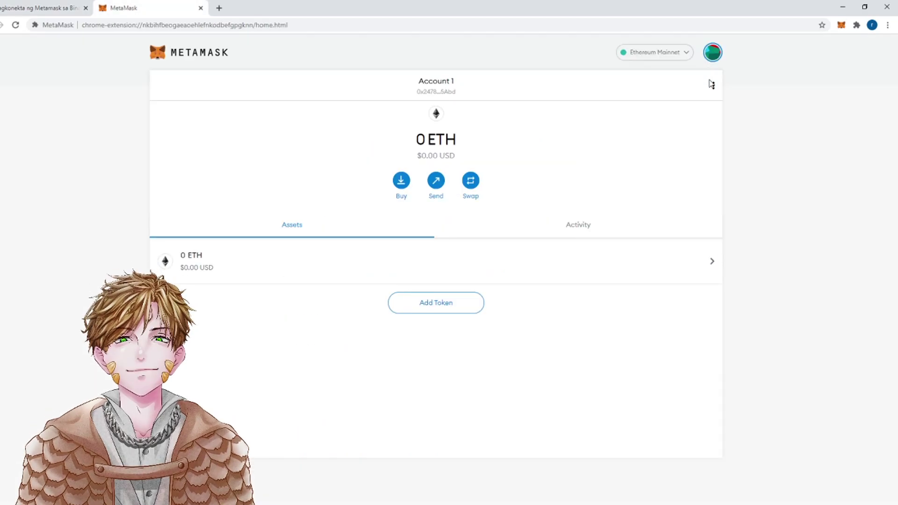
click(713, 86)
click(712, 52)
click(632, 254)
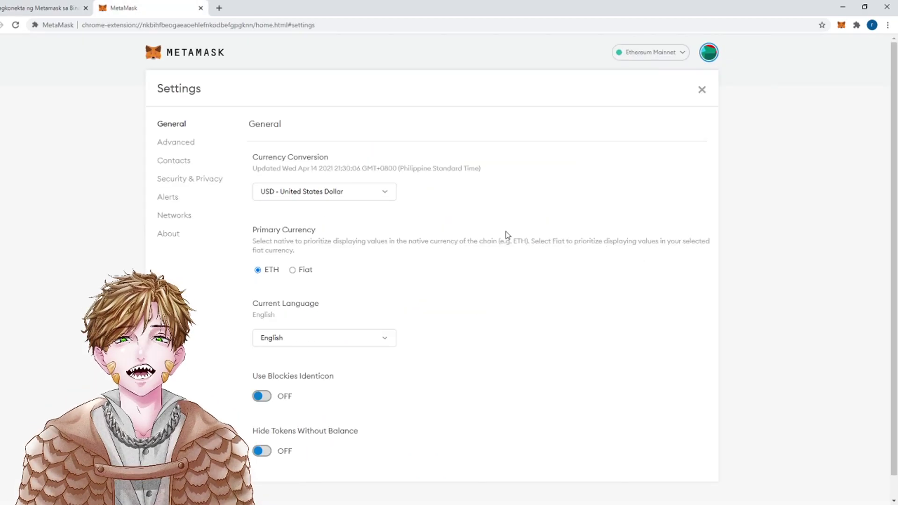
click(179, 216)
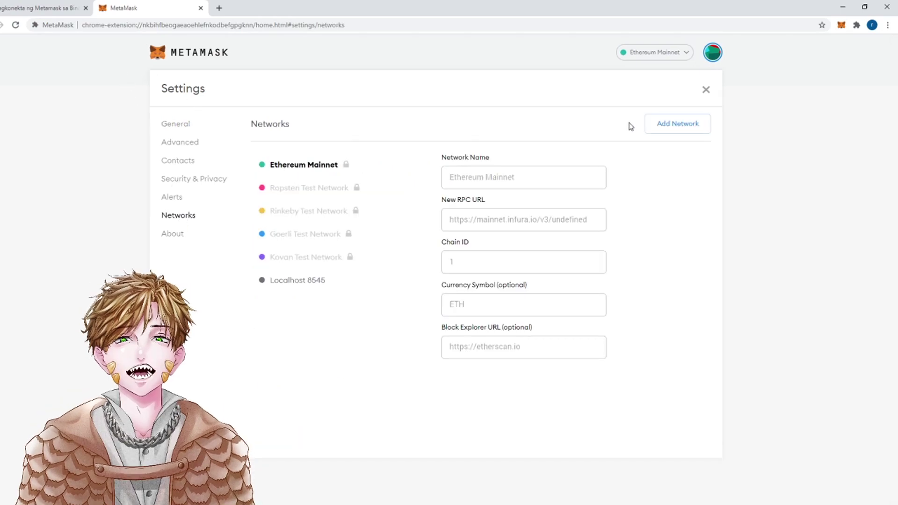
click(671, 129)
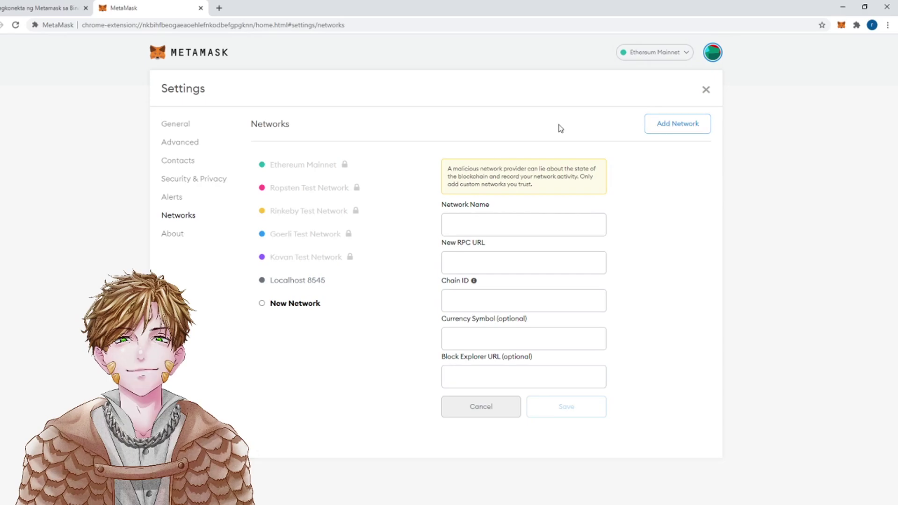
- Copy 'Smart Chain' from the article into the network name field
click(58, 4)
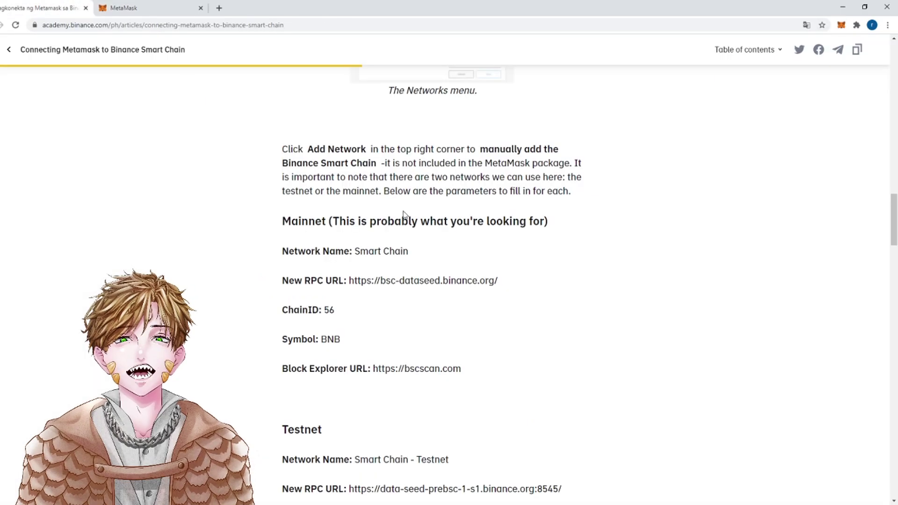
double_click(368, 251)
drag(370, 252, 408, 251)
key(ctrl+c)
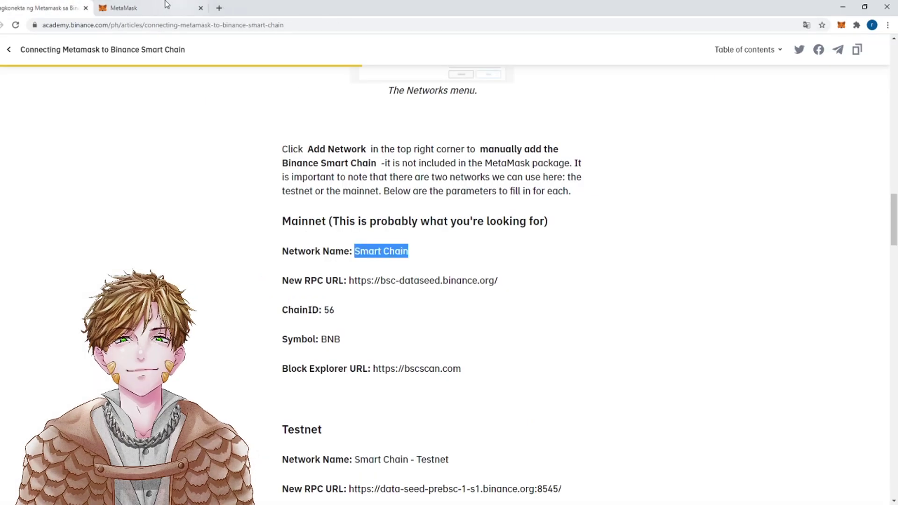
click(166, 7)
click(516, 224)
key(ctrl+v)
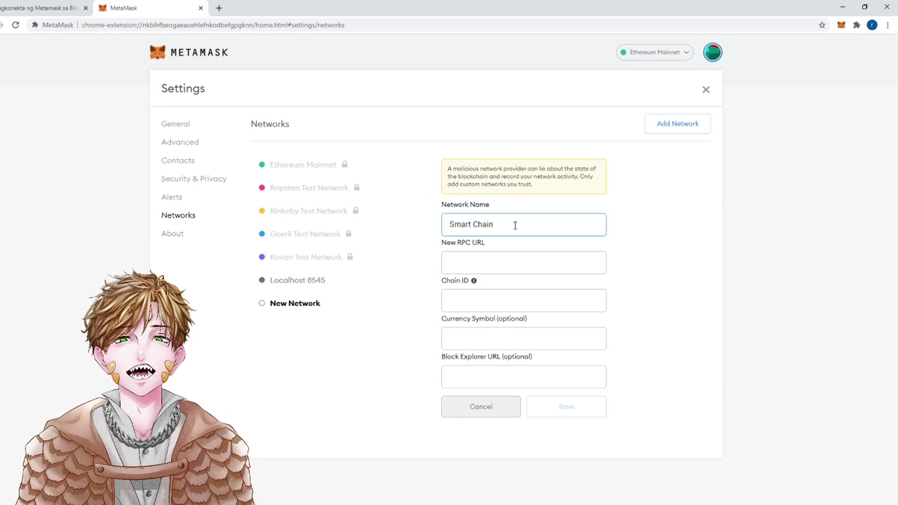
key(Home)
text(Binance)
- Paste the article's mainnet RPC URL into the RPC URL field
click(42, 7)
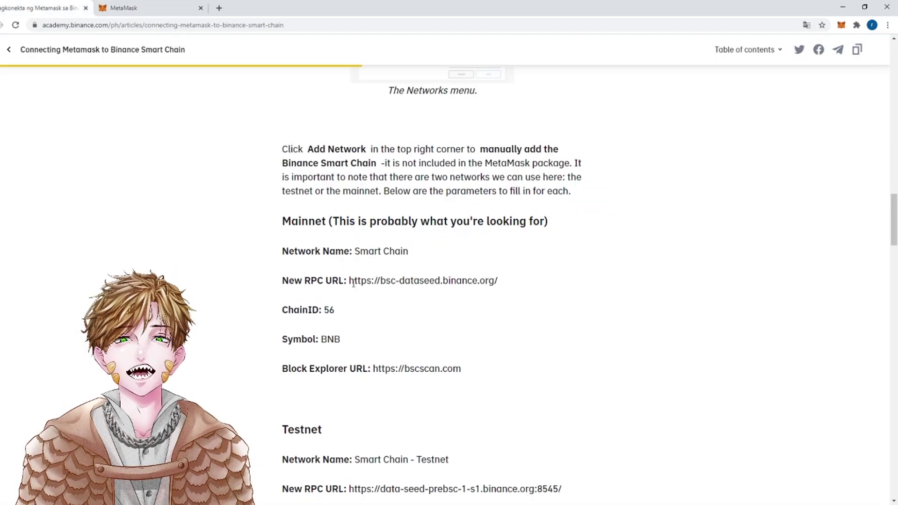
drag(350, 281, 497, 281)
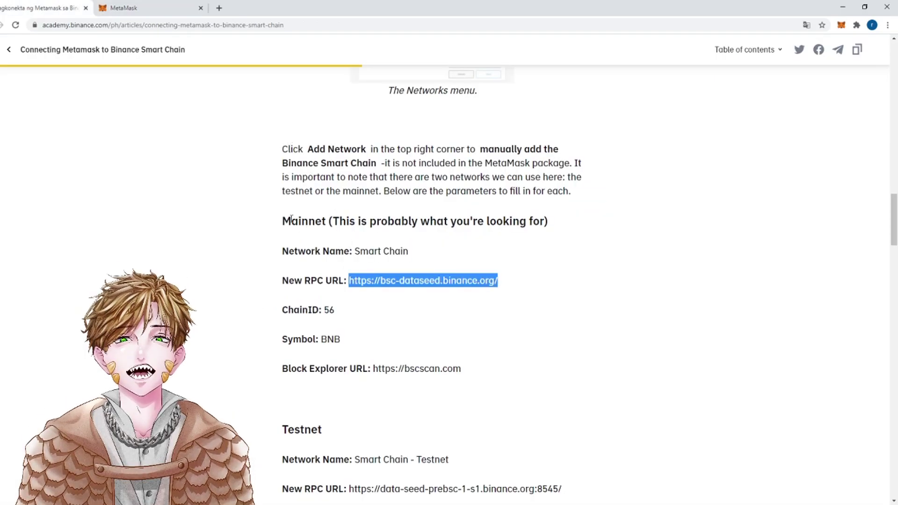
drag(284, 221, 545, 221)
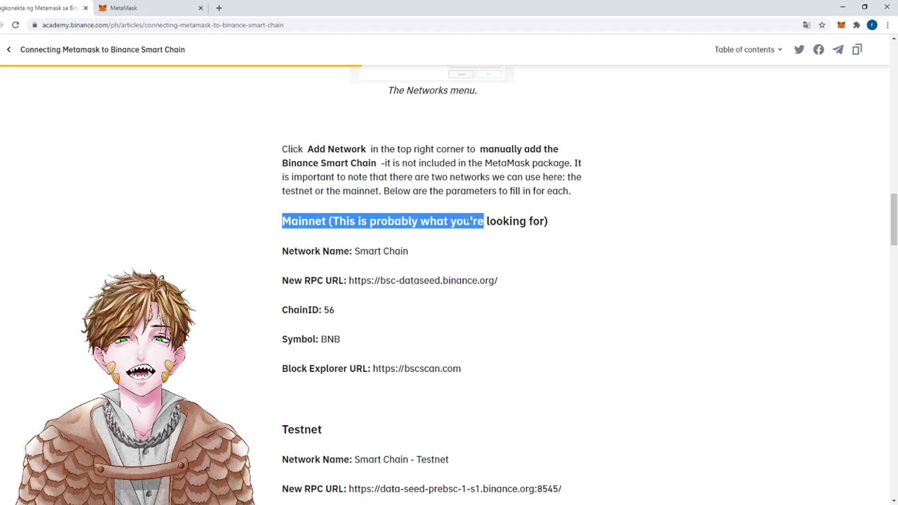
double_click(301, 425)
drag(349, 280, 512, 280)
key(ctrl+c)
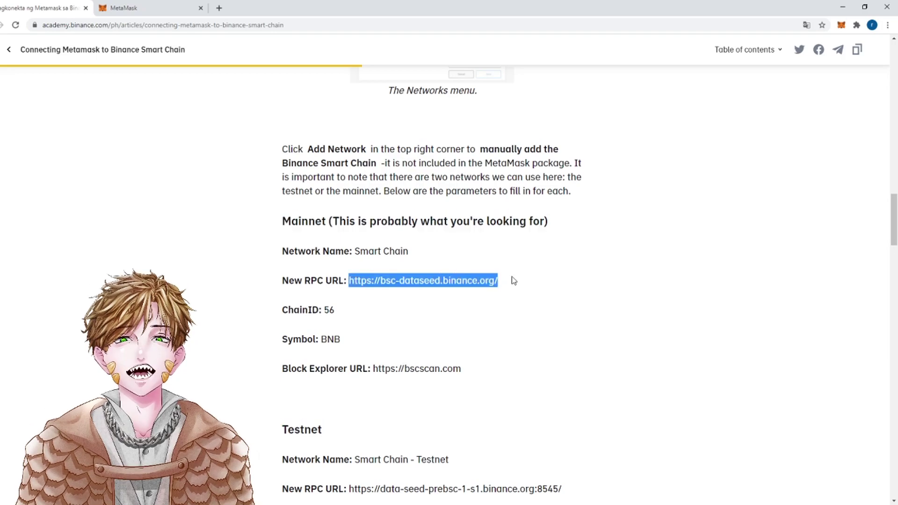
click(123, 8)
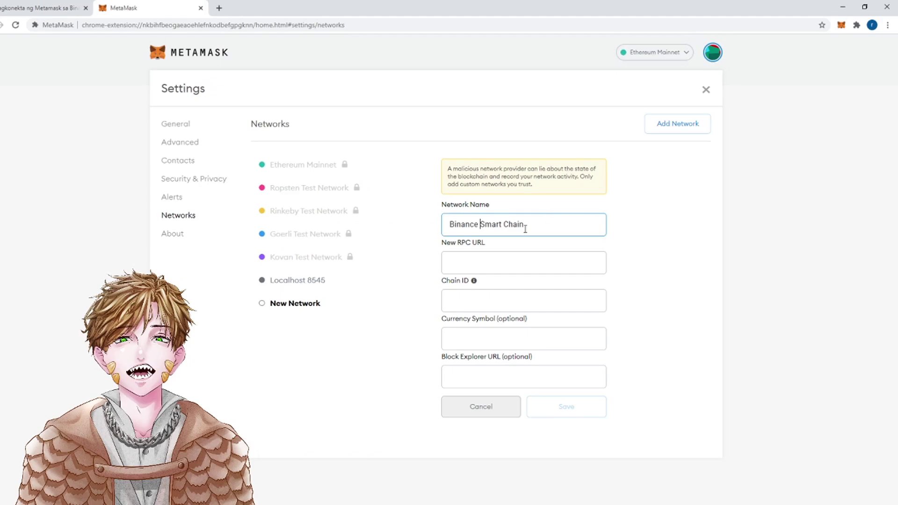
click(477, 264)
key(ctrl+v)
- Copy chain ID 56 from the article into the Chain ID field
click(53, 6)
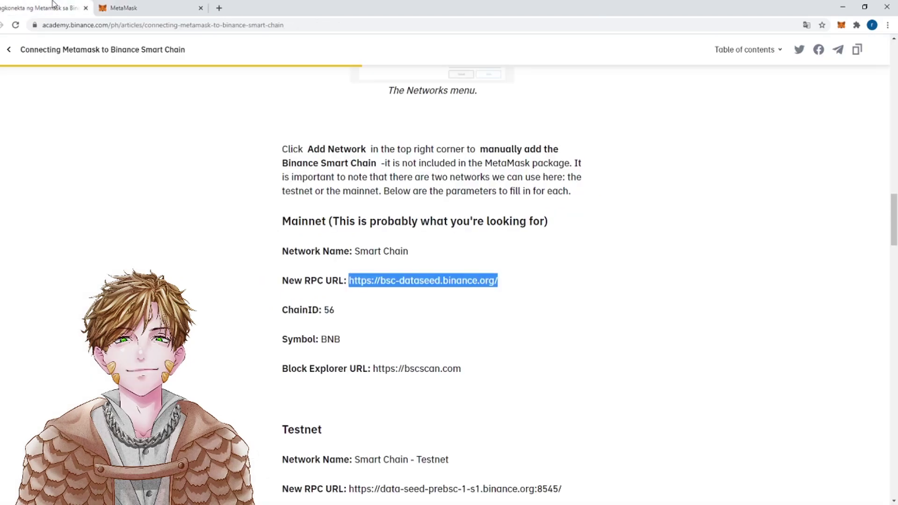
double_click(328, 309)
key(ctrl+c)
key(ctrl+Tab)
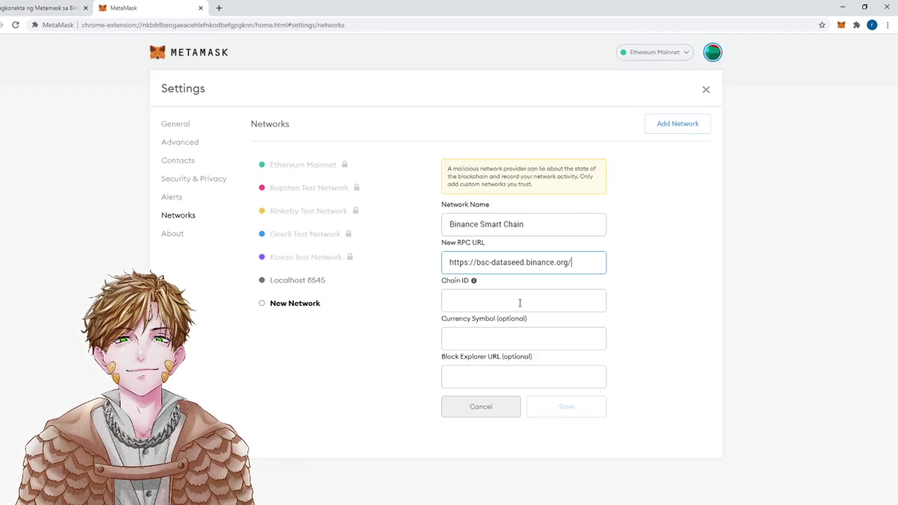
click(519, 302)
key(ctrl+v)
- Copy the BNB symbol from the article into the currency symbol field
click(18, 6)
double_click(331, 339)
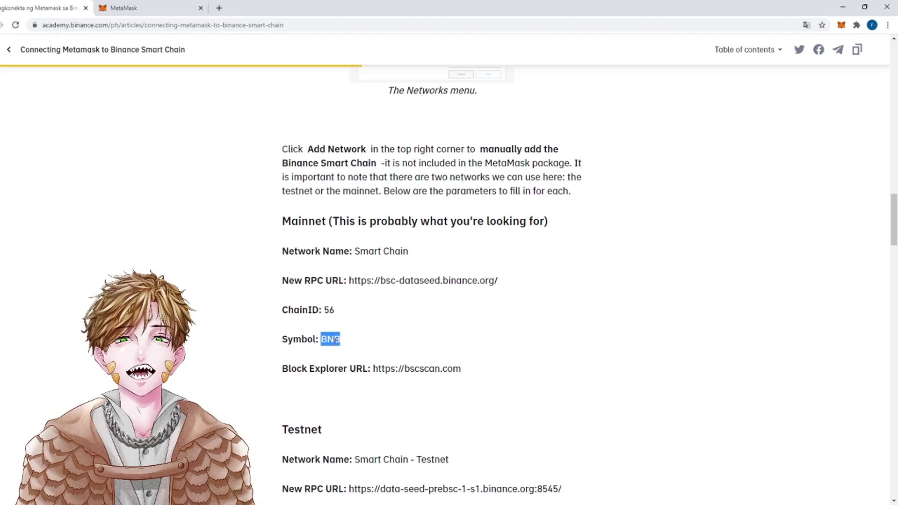
key(ctrl+c)
click(196, 7)
click(539, 343)
key(ctrl+v)
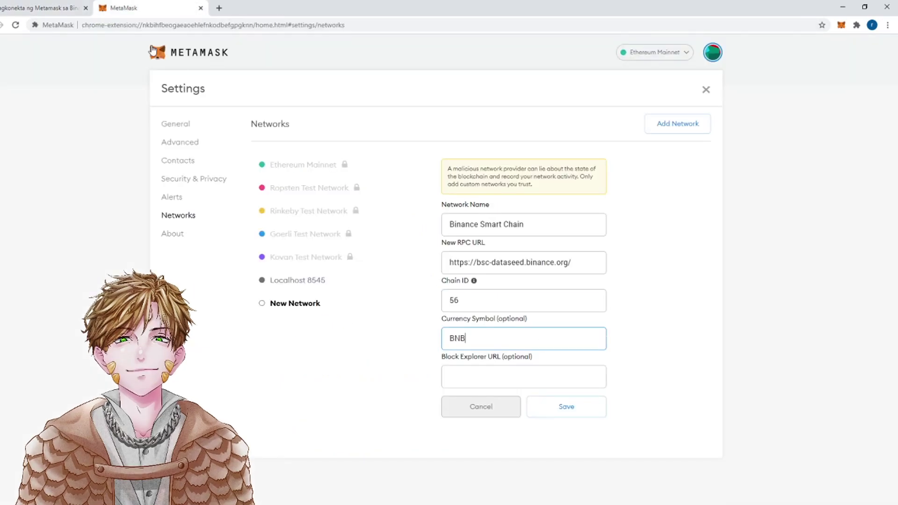
- Paste the bscscan block explorer URL and save the Binance Smart Chain network
click(84, 13)
drag(373, 368, 463, 372)
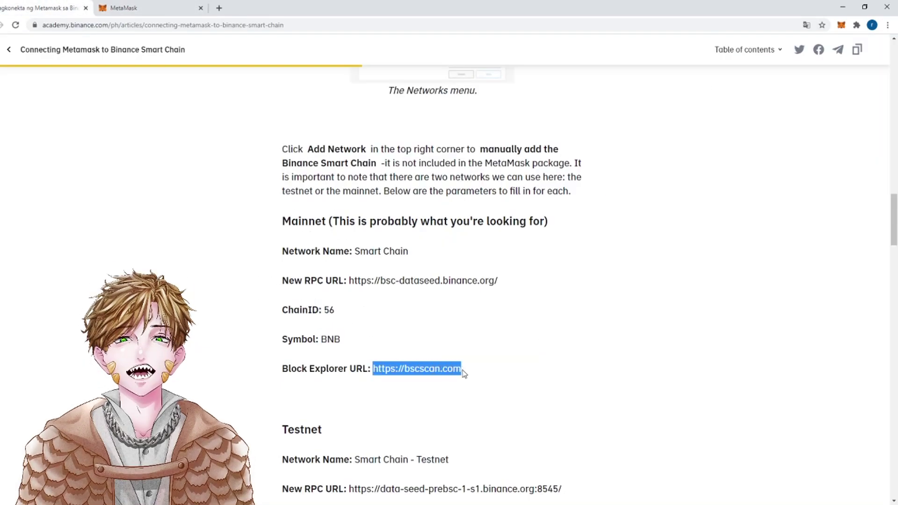
click(189, 8)
click(509, 371)
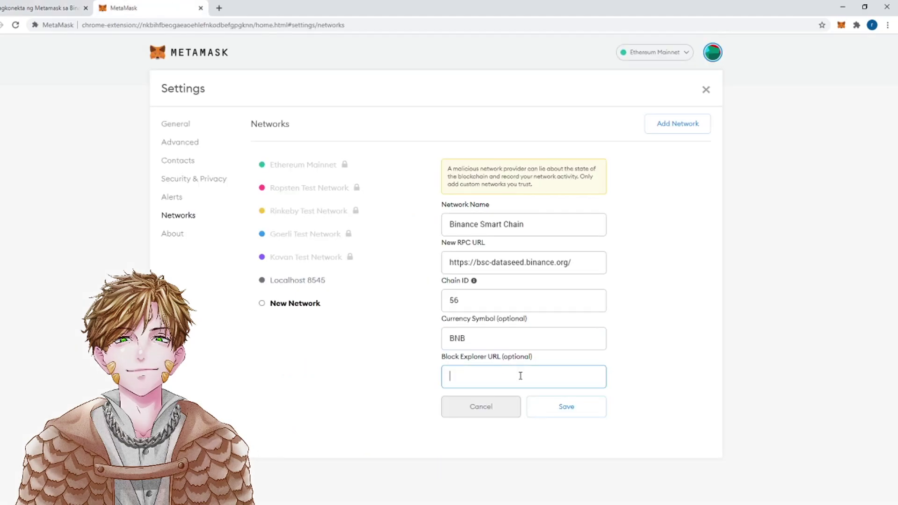
key(ctrl+v)
click(575, 409)
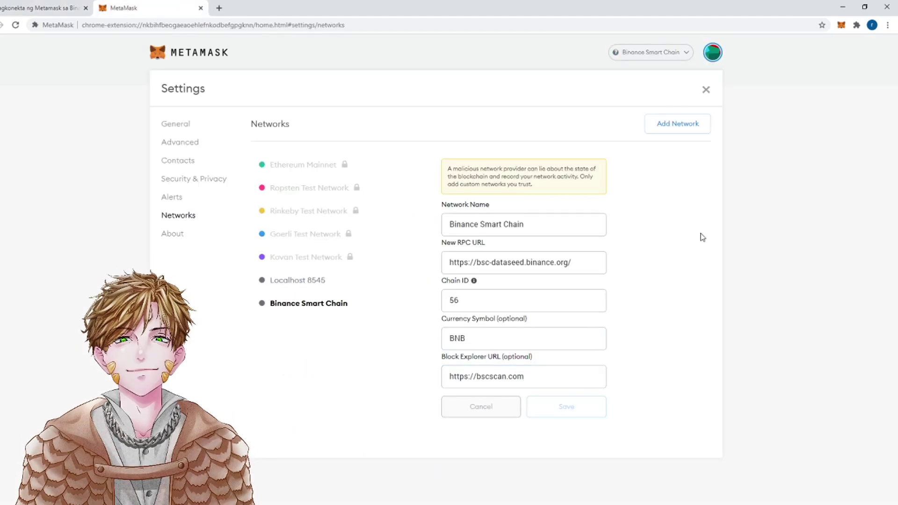
- Close MetaMask Settings and return to the MetaMask tab
click(709, 90)
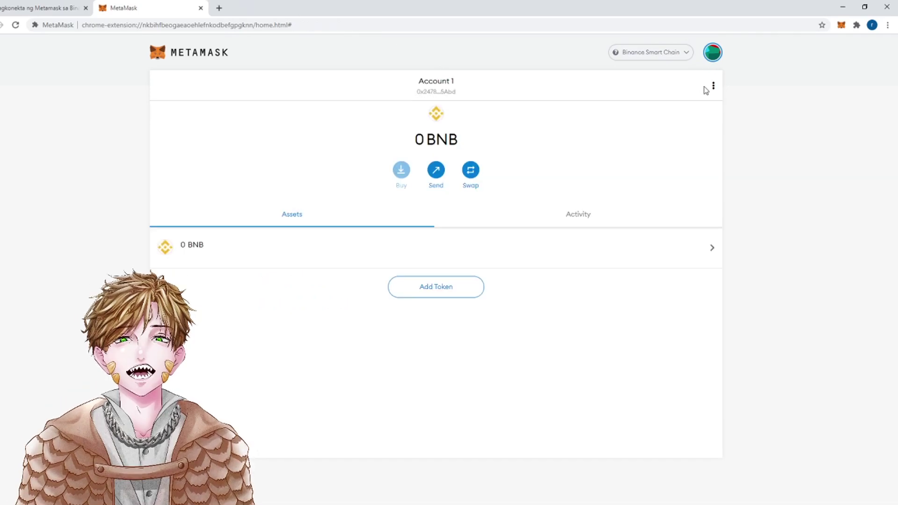
key(ctrl+Page_Up)
scroll(449, 281, down, 10)
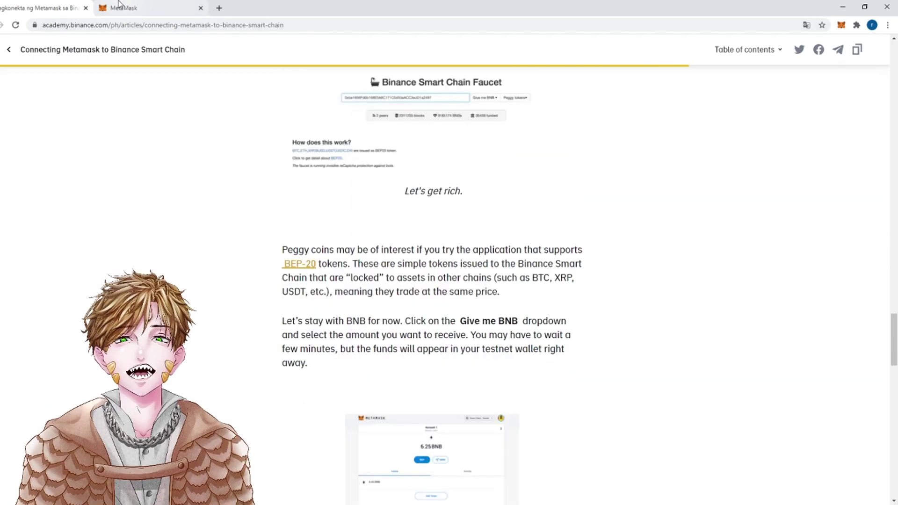
scroll(349, 349, down, 5)
key(ctrl+Tab)
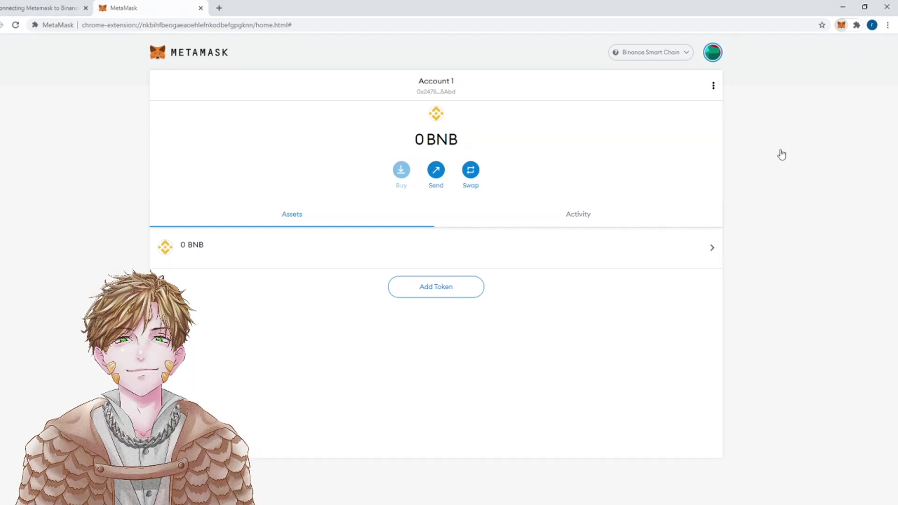
- Import an account from the JSON file Keystore (1).json with its password
click(712, 58)
click(660, 181)
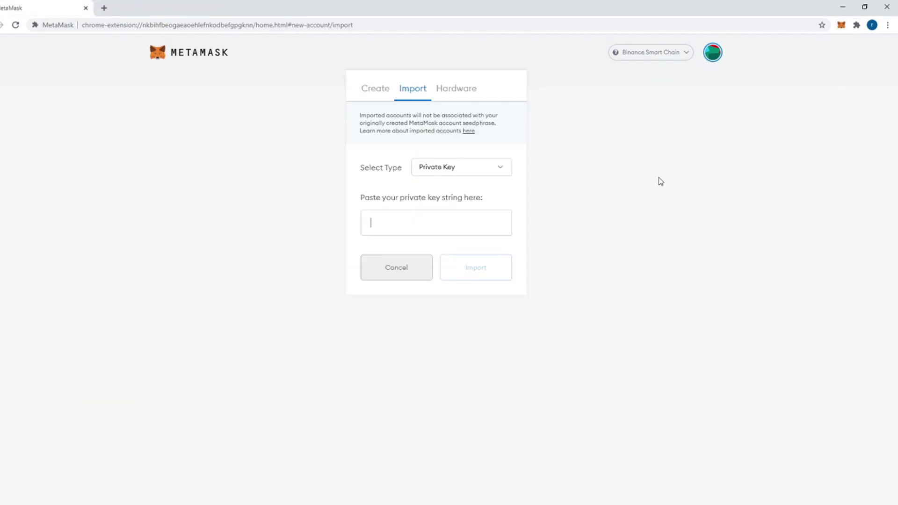
click(453, 169)
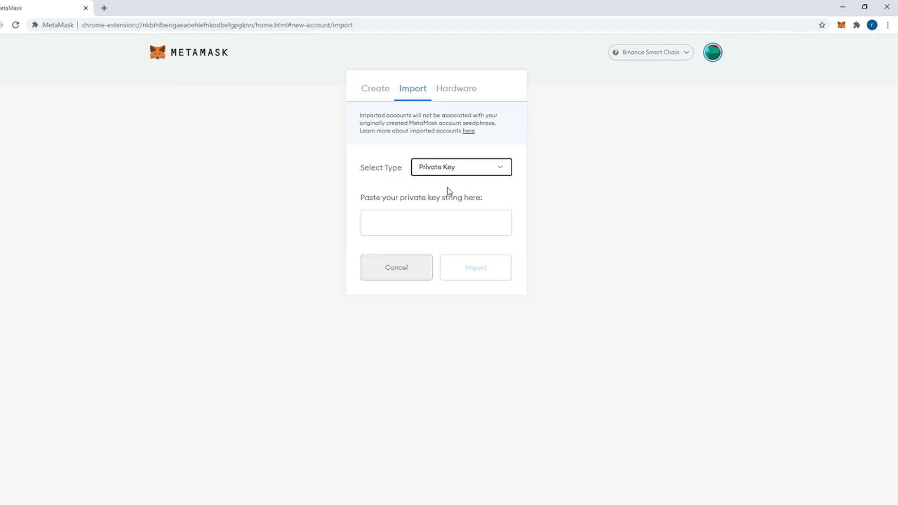
click(446, 187)
click(424, 226)
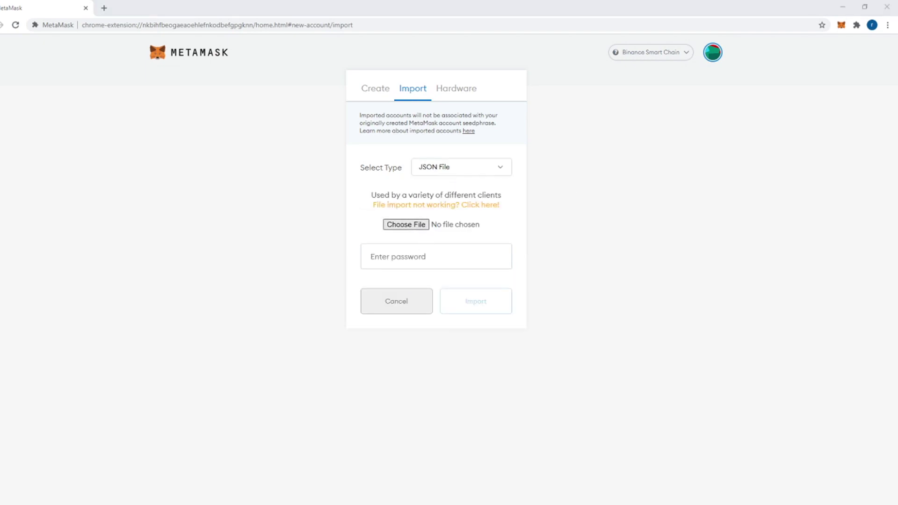
key(Return)
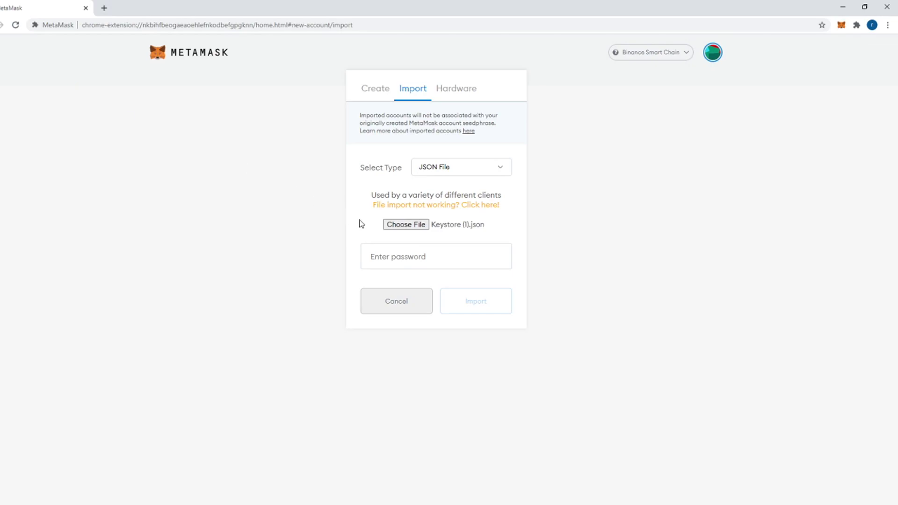
text(a)
click(473, 310)
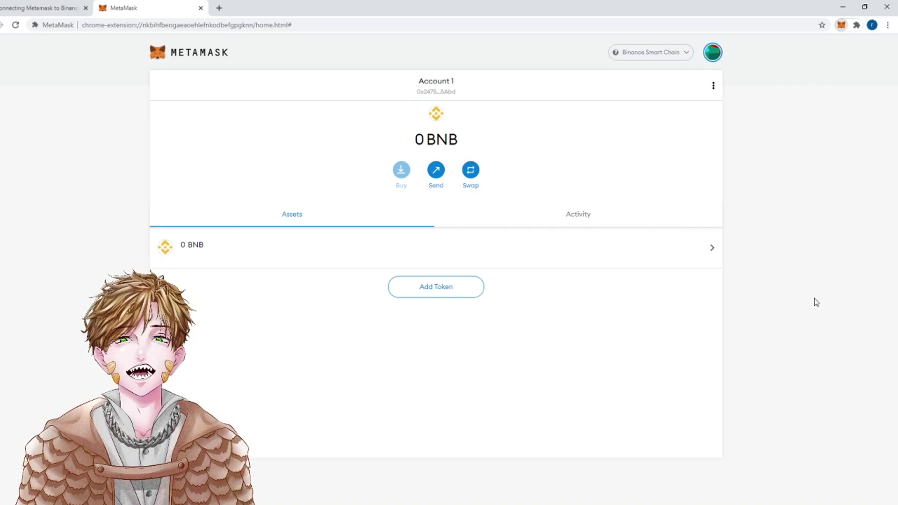
- Close the MetaMask tab and load arkane.network in a new tab
key(ctrl+w)
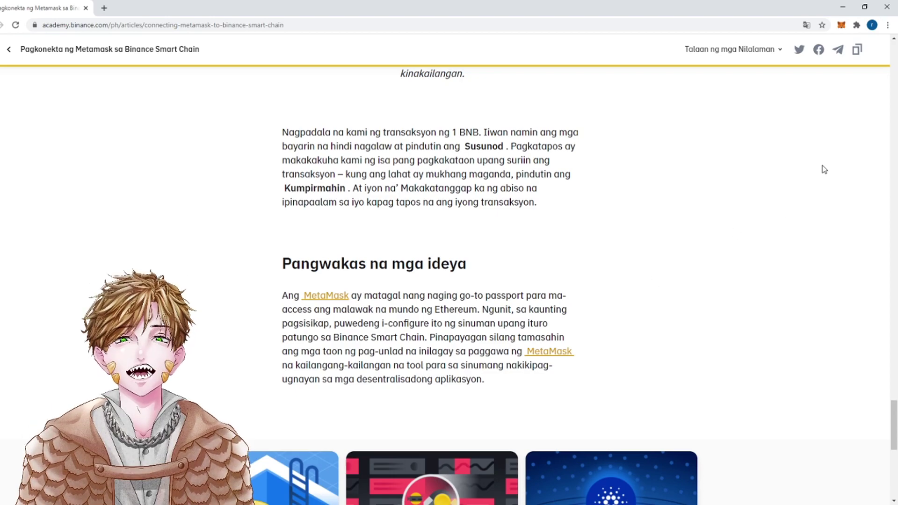
scroll(820, 169, up, 3)
scroll(822, 156, up, 1)
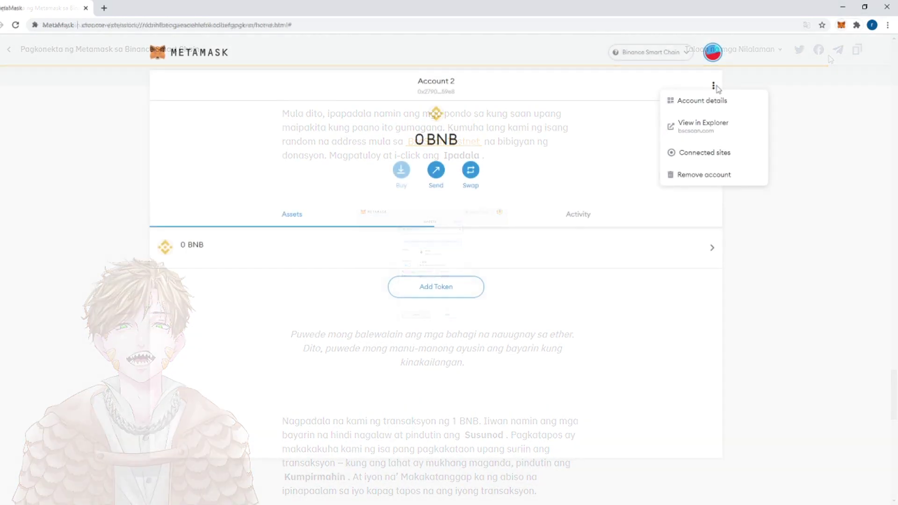
click(714, 103)
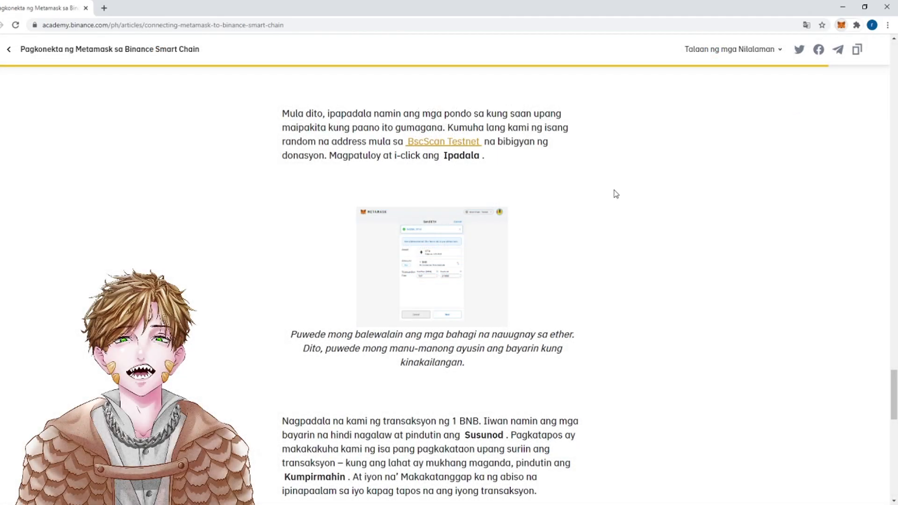
key(ctrl+t)
text(ark)
key(Return)
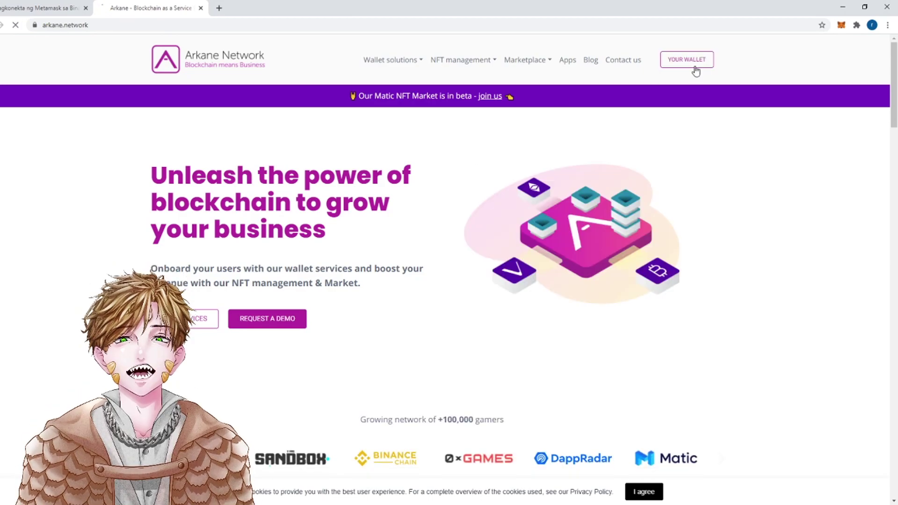
- Open the Arkane BSC wallet and check its address matches MetaMask's 0x2790…39e8
click(692, 68)
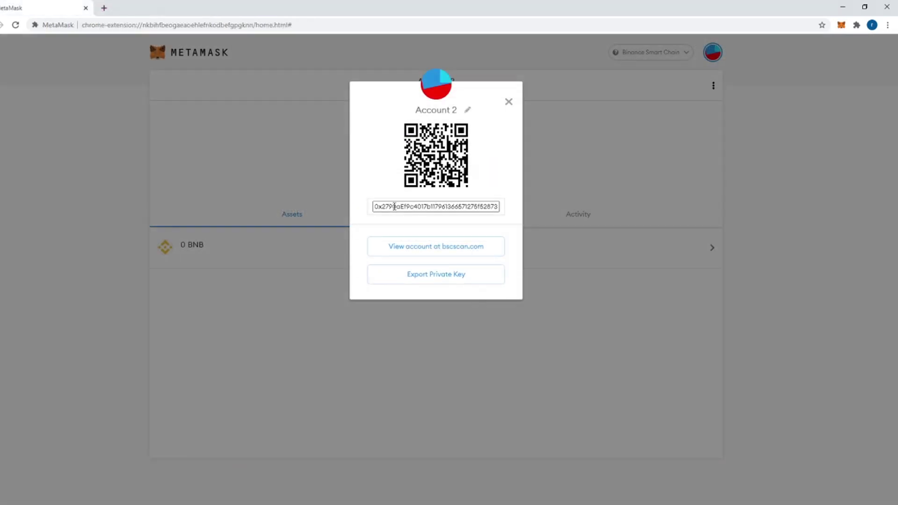
drag(391, 206, 377, 206)
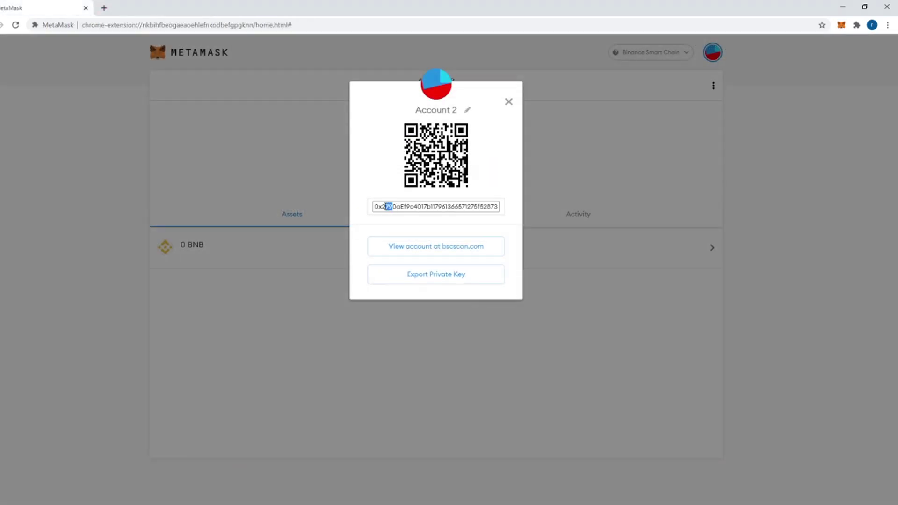
click(479, 206)
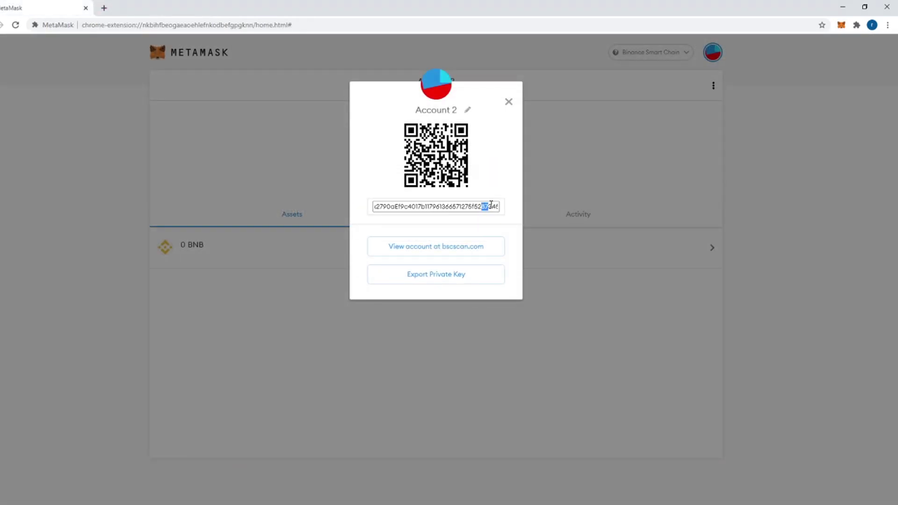
drag(488, 204, 517, 206)
click(484, 211)
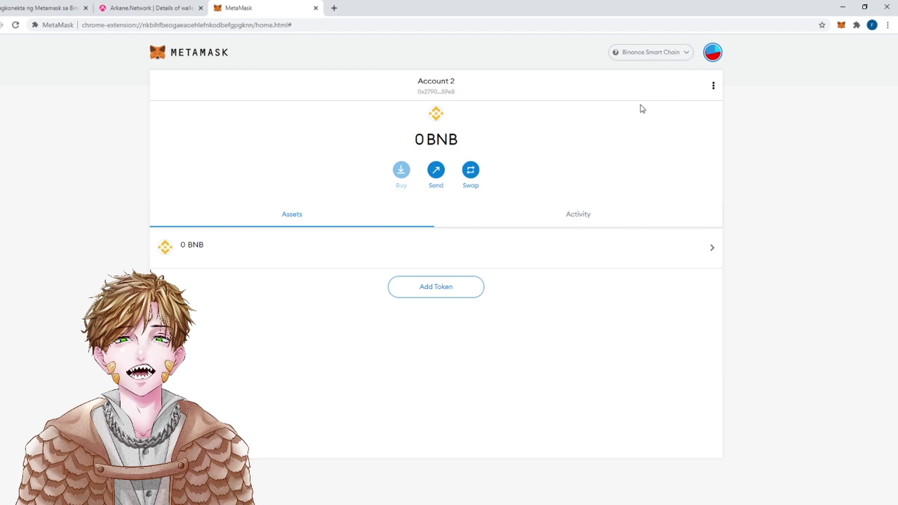
click(713, 86)
- Copy the TLM BEP-20 contract address from BscScan, reached via AlienWorlds' pinned tweet
click(234, 304)
key(ctrl+t)
text(twitter.com/alienworlds)
key(Return)
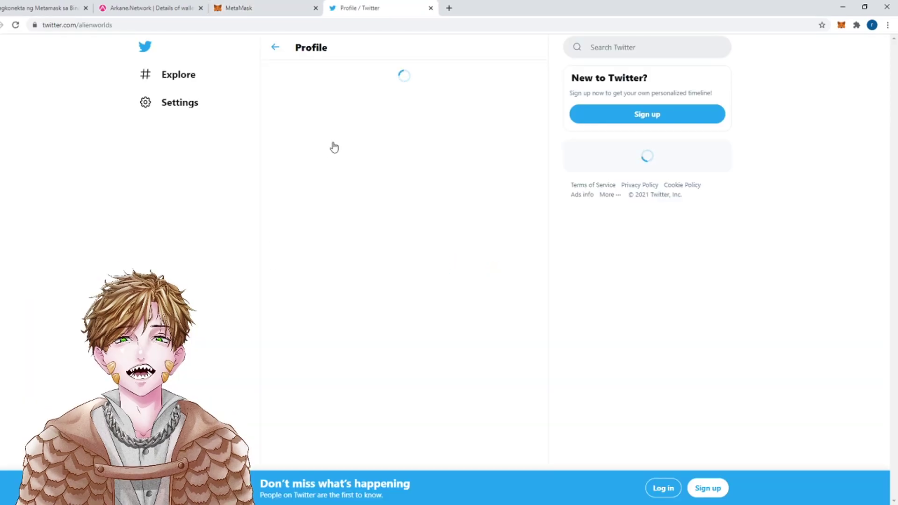
scroll(238, 272, down, 10)
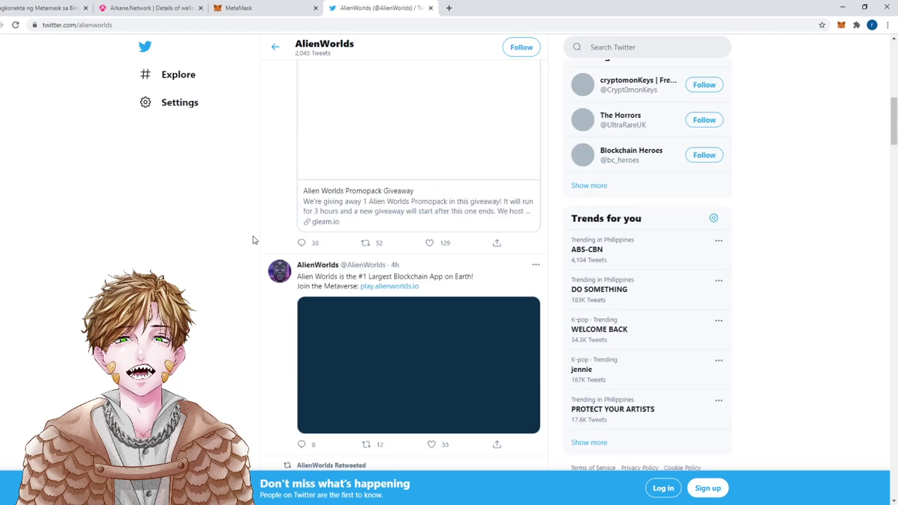
click(411, 122)
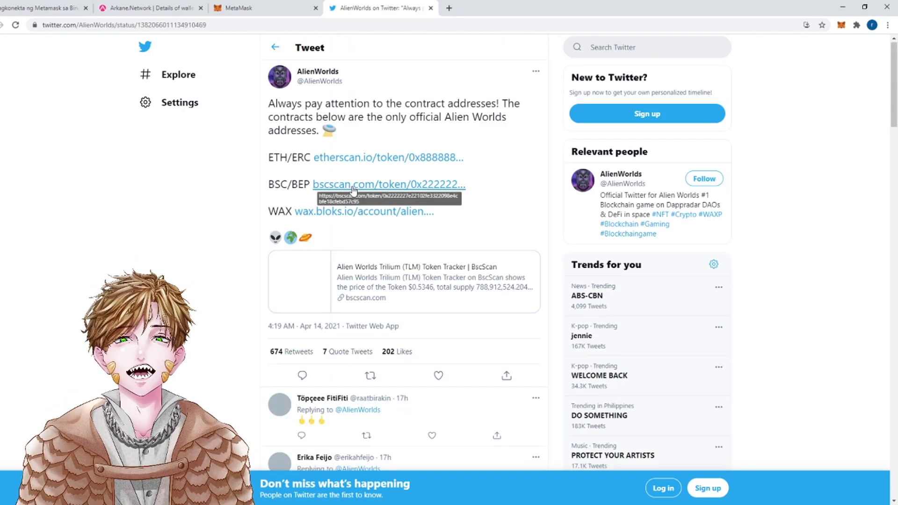
click(342, 186)
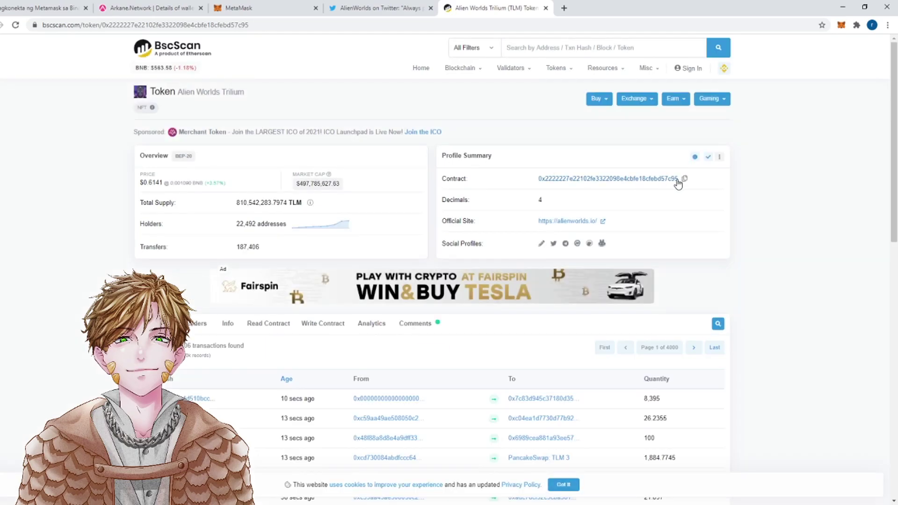
click(685, 180)
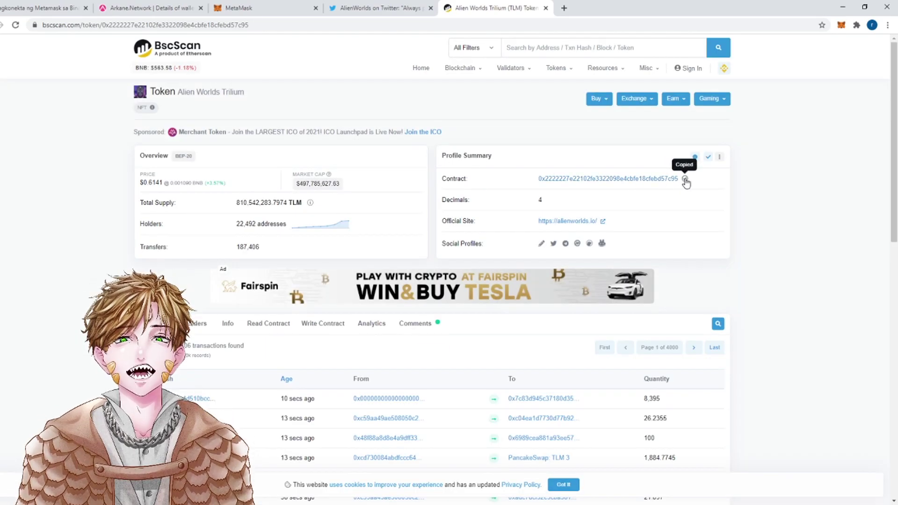
click(240, 6)
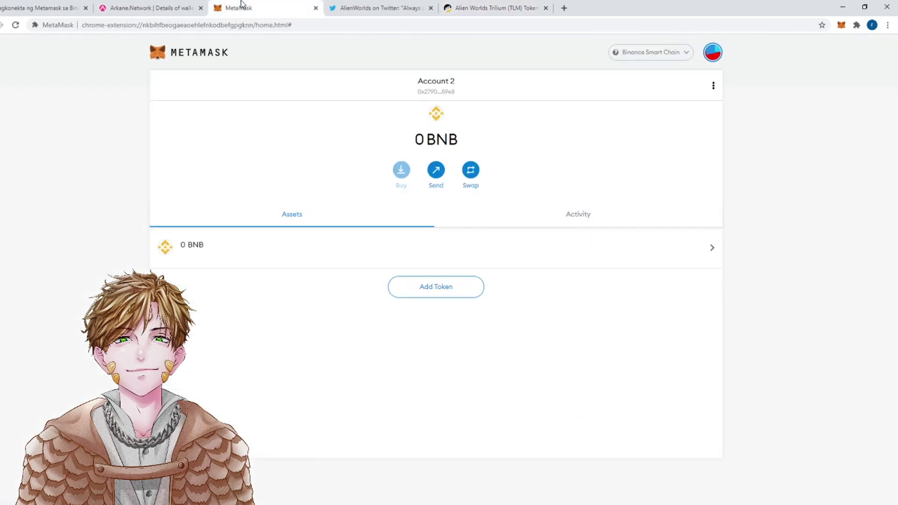
- Add TLM as a custom token to Account 2 using the pasted contract address
click(441, 291)
click(407, 119)
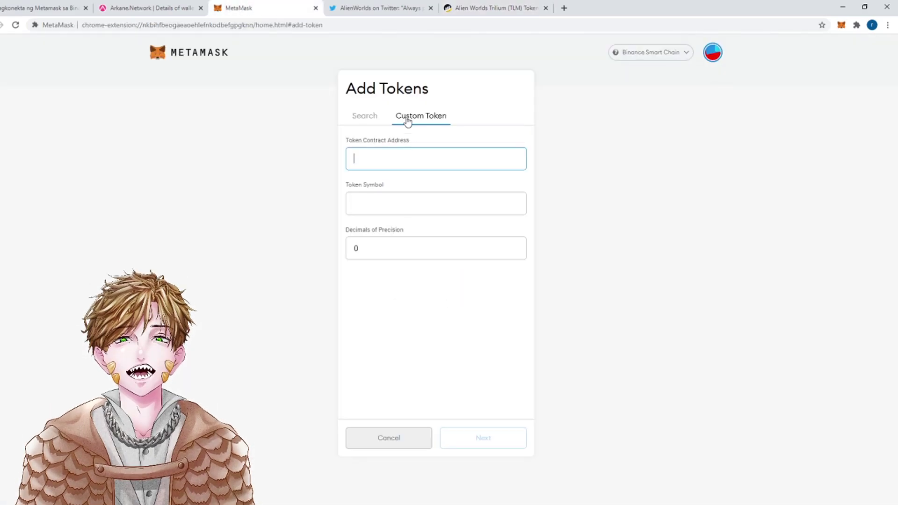
key(ctrl+v)
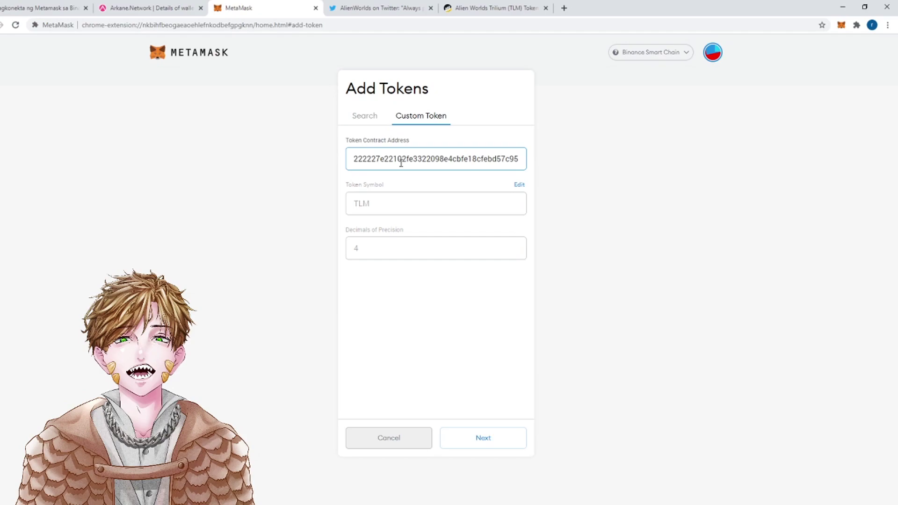
click(482, 436)
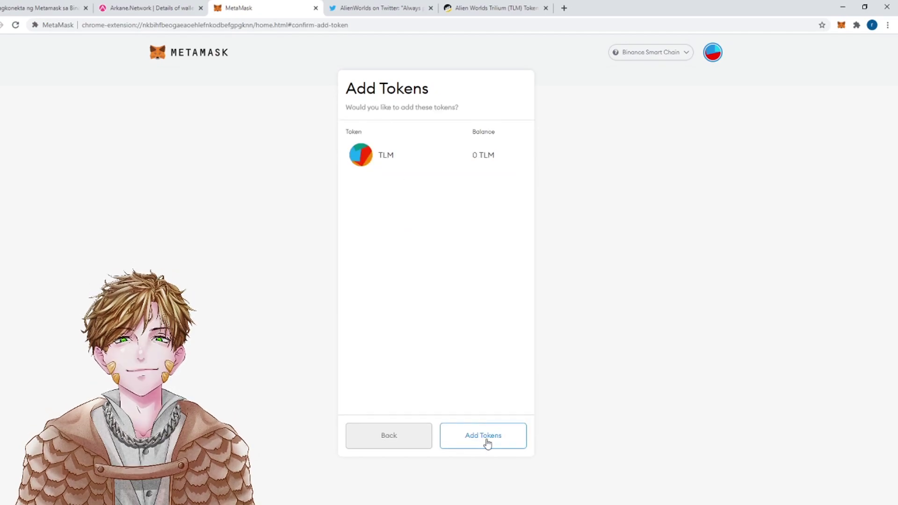
click(483, 436)
- Confirm the network stays Binance Smart Chain and view the BNB asset details
click(646, 55)
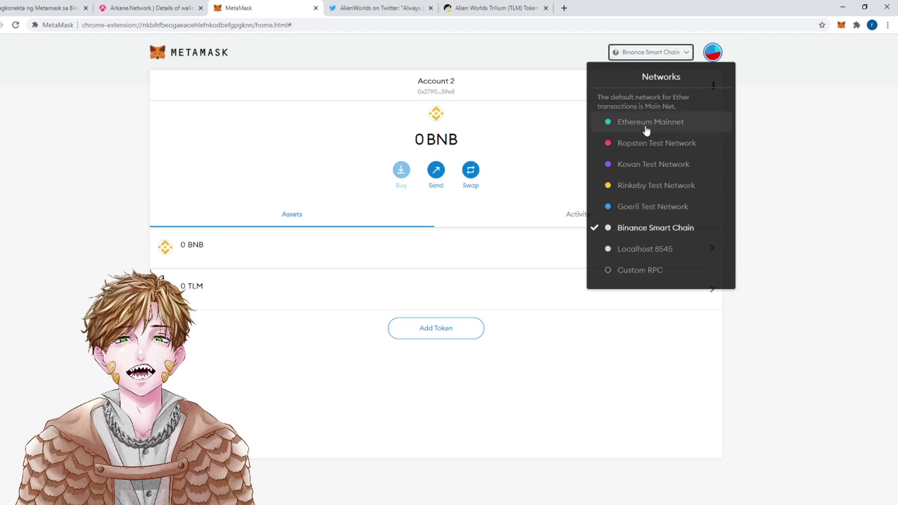
click(772, 223)
mouse_move(430, 289)
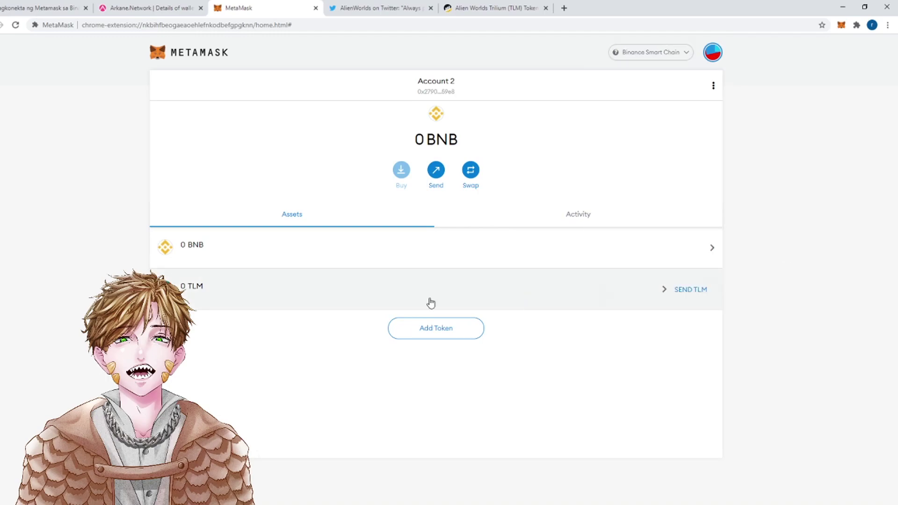
click(379, 256)
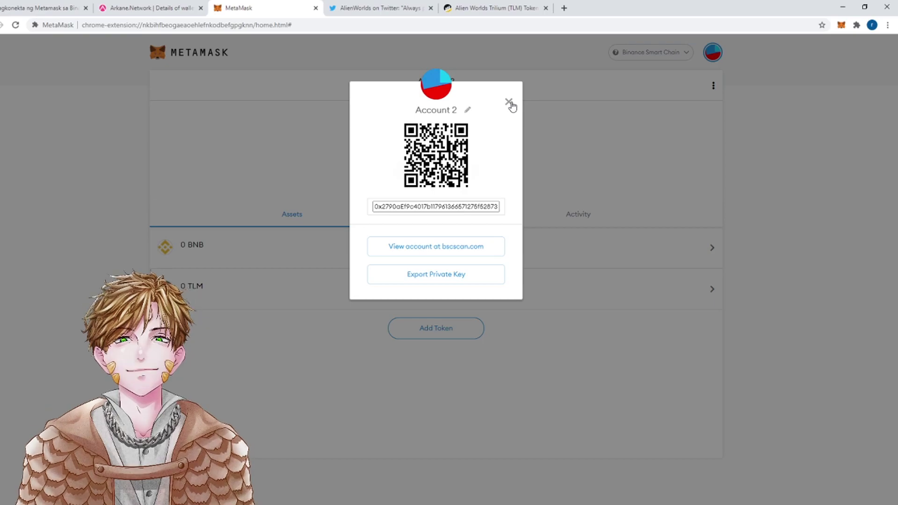
- Open a new Chrome tab on the Google search page, leaving MetaMask's Account 2 behind
key(ctrl+t)
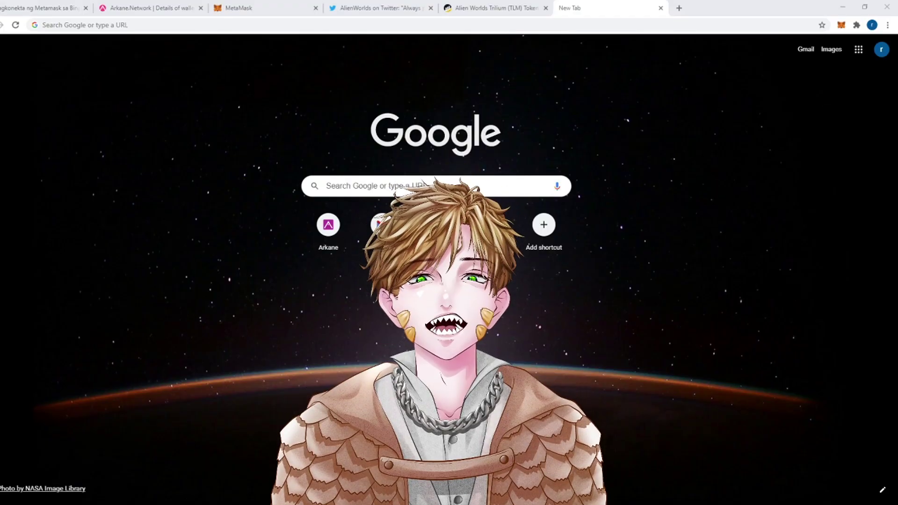